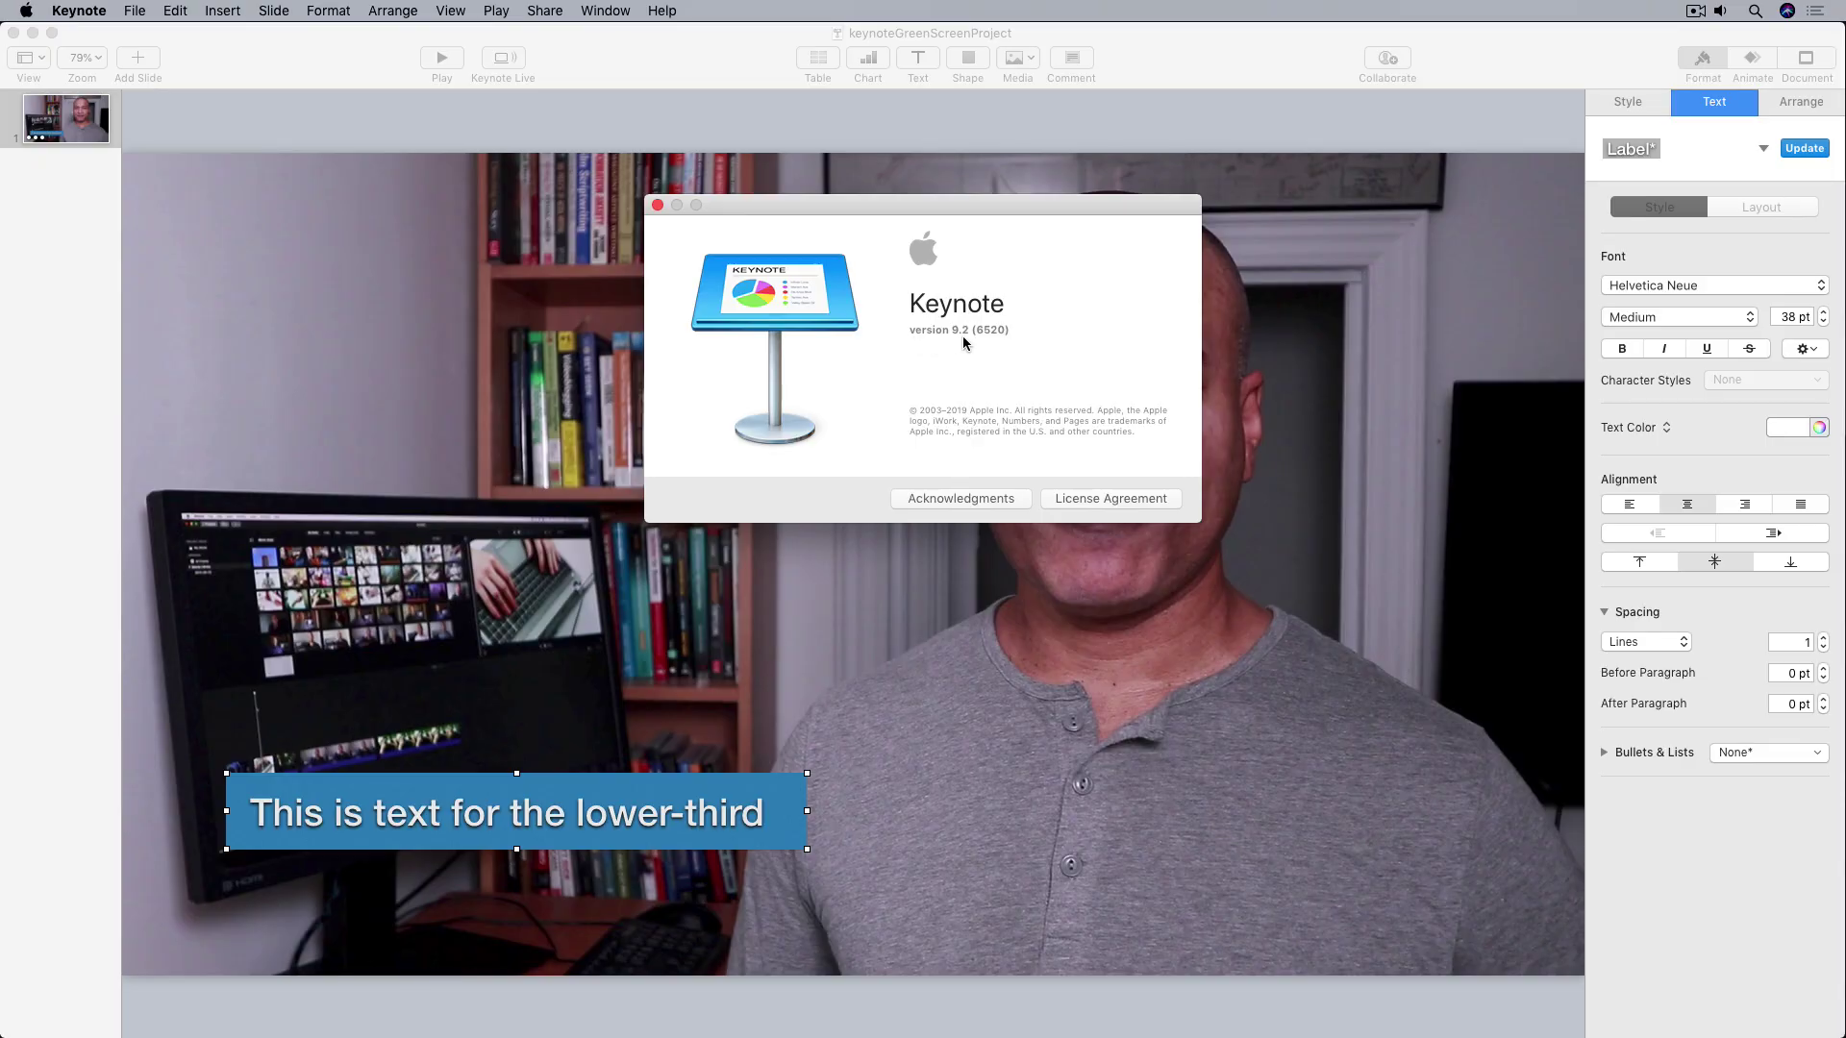
# - Close the About Keynote window to return to the lower-third slide
pyautogui.click(657, 204)
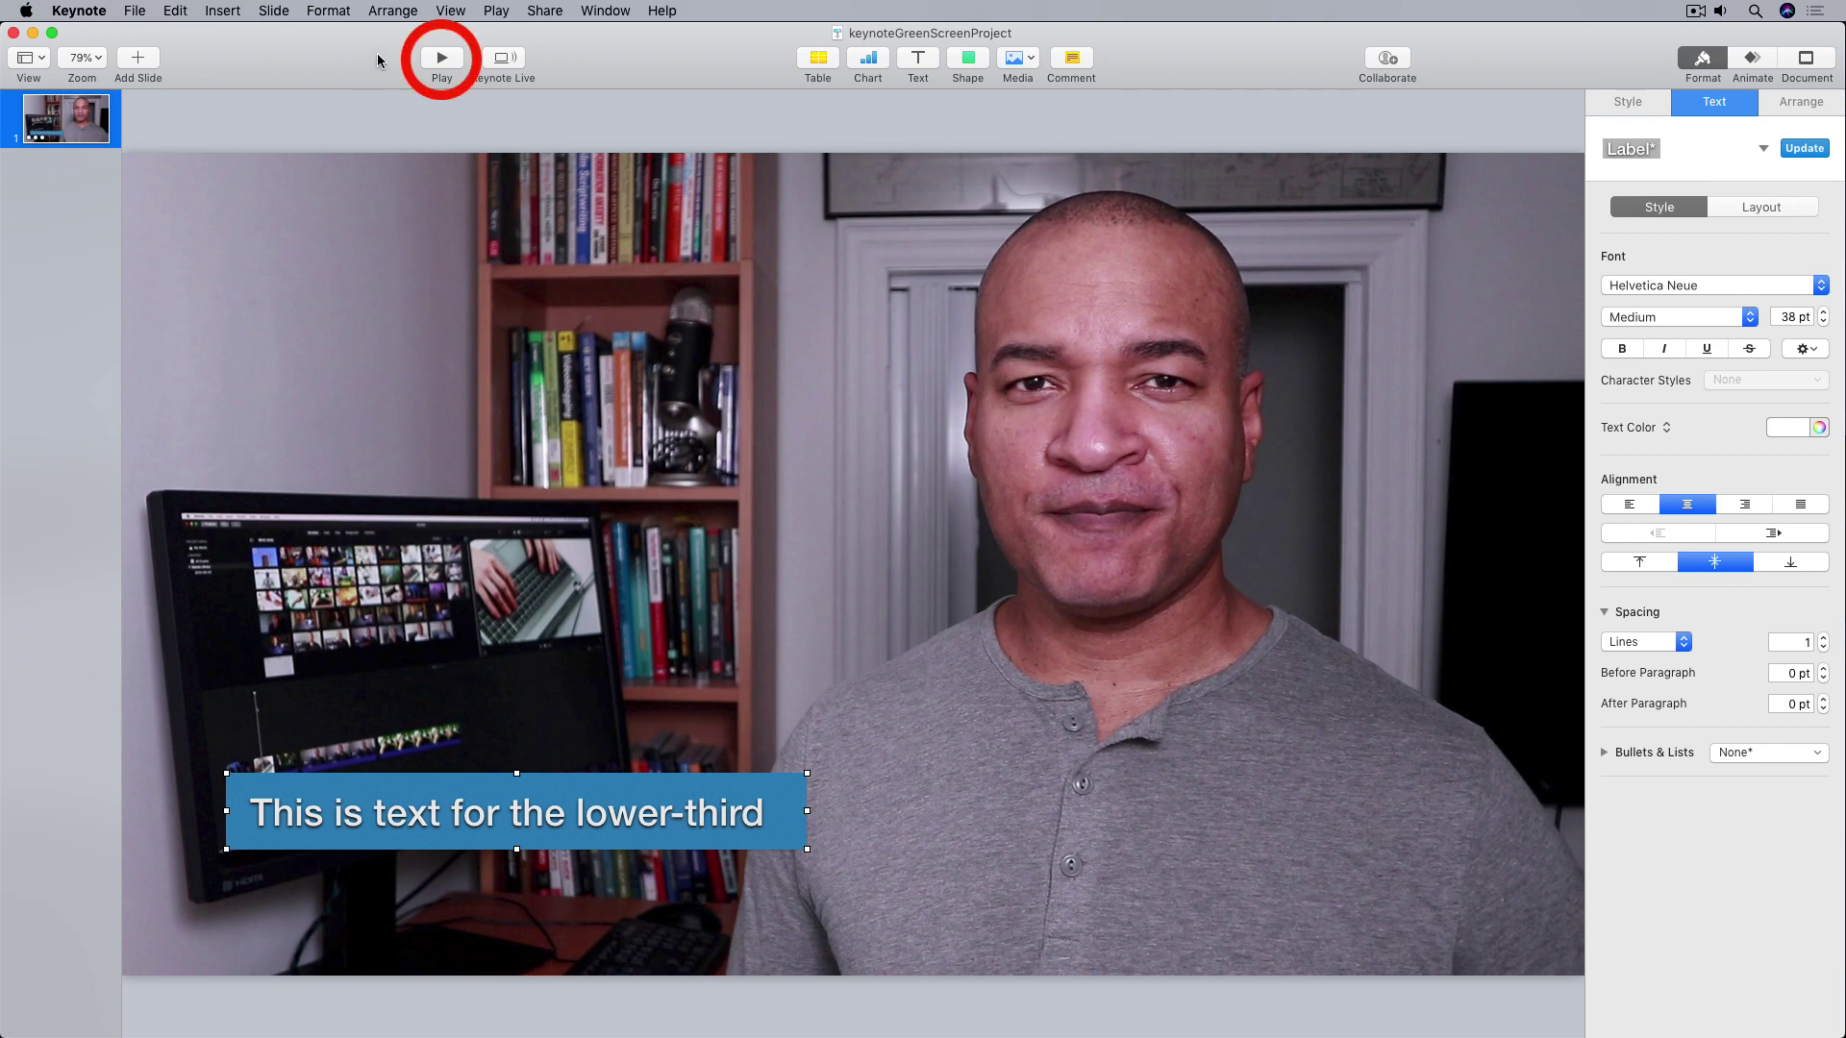
pyautogui.click(442, 60)
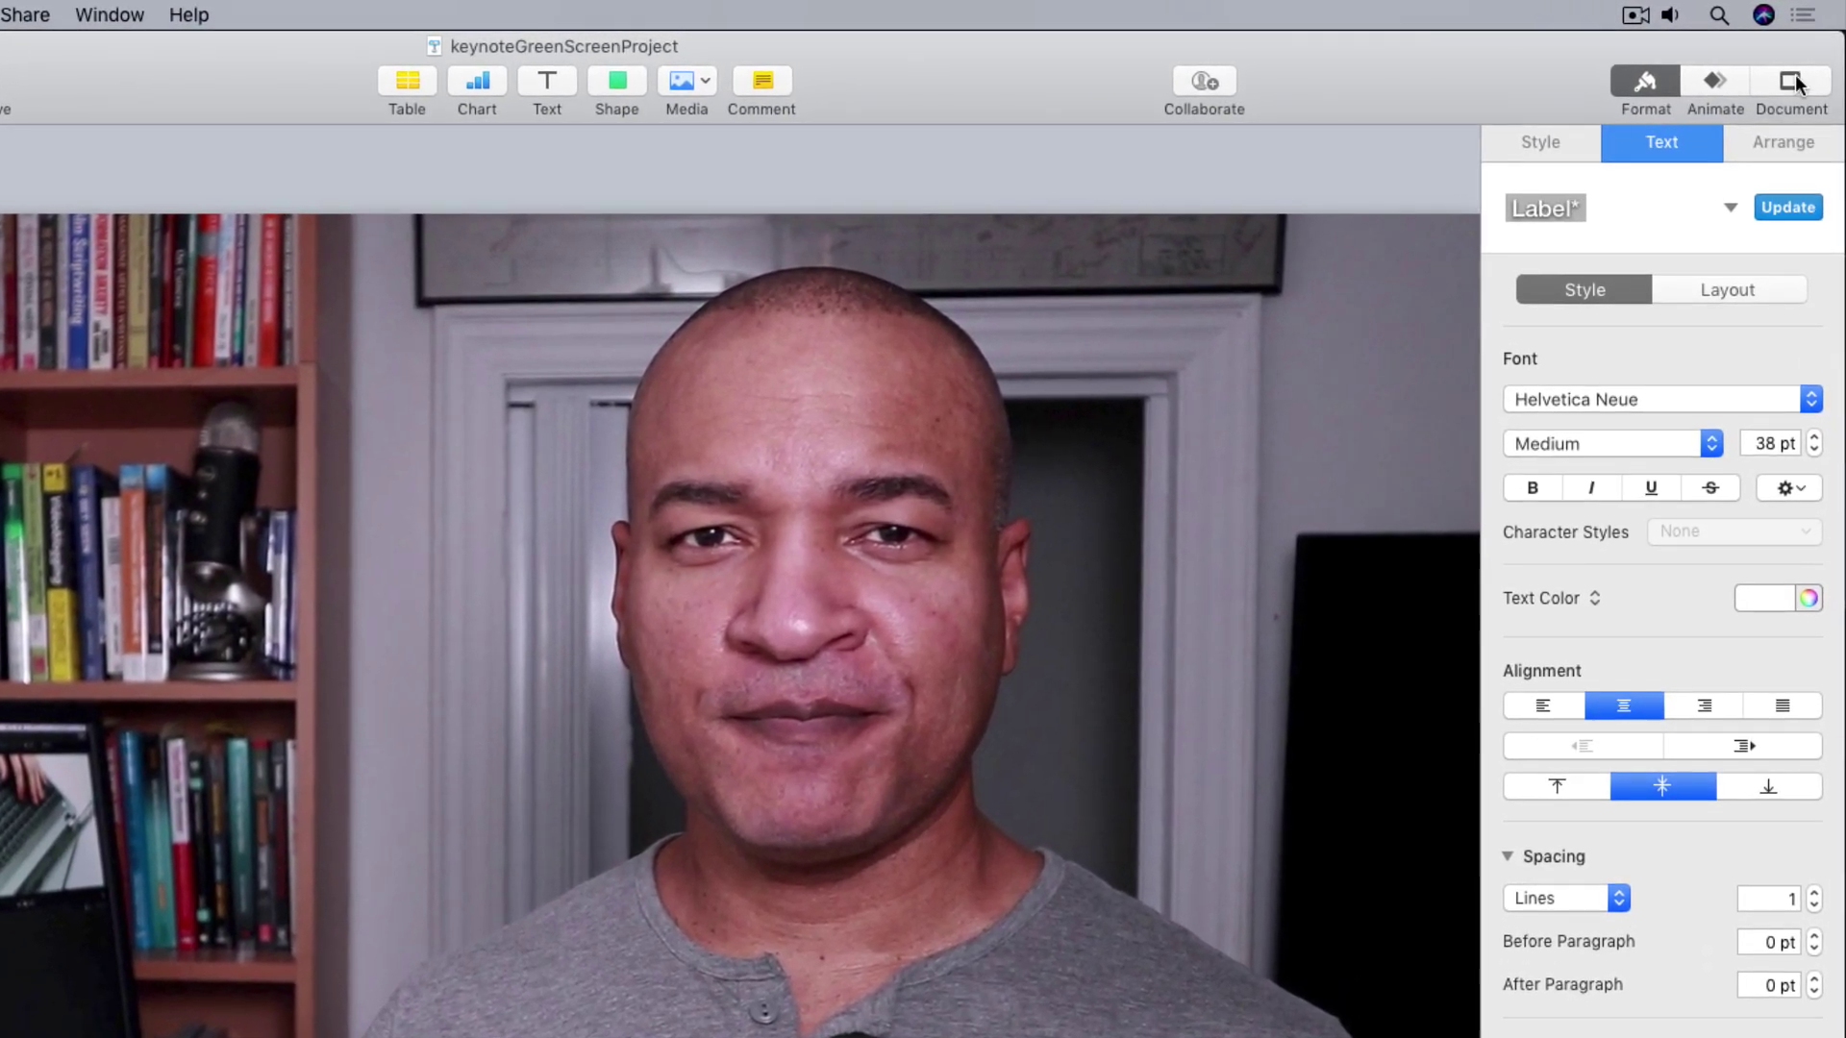
# - Review the 1920 × 1080 custom slide size, then cancel to keep Widescreen (16:9)
pyautogui.click(1793, 77)
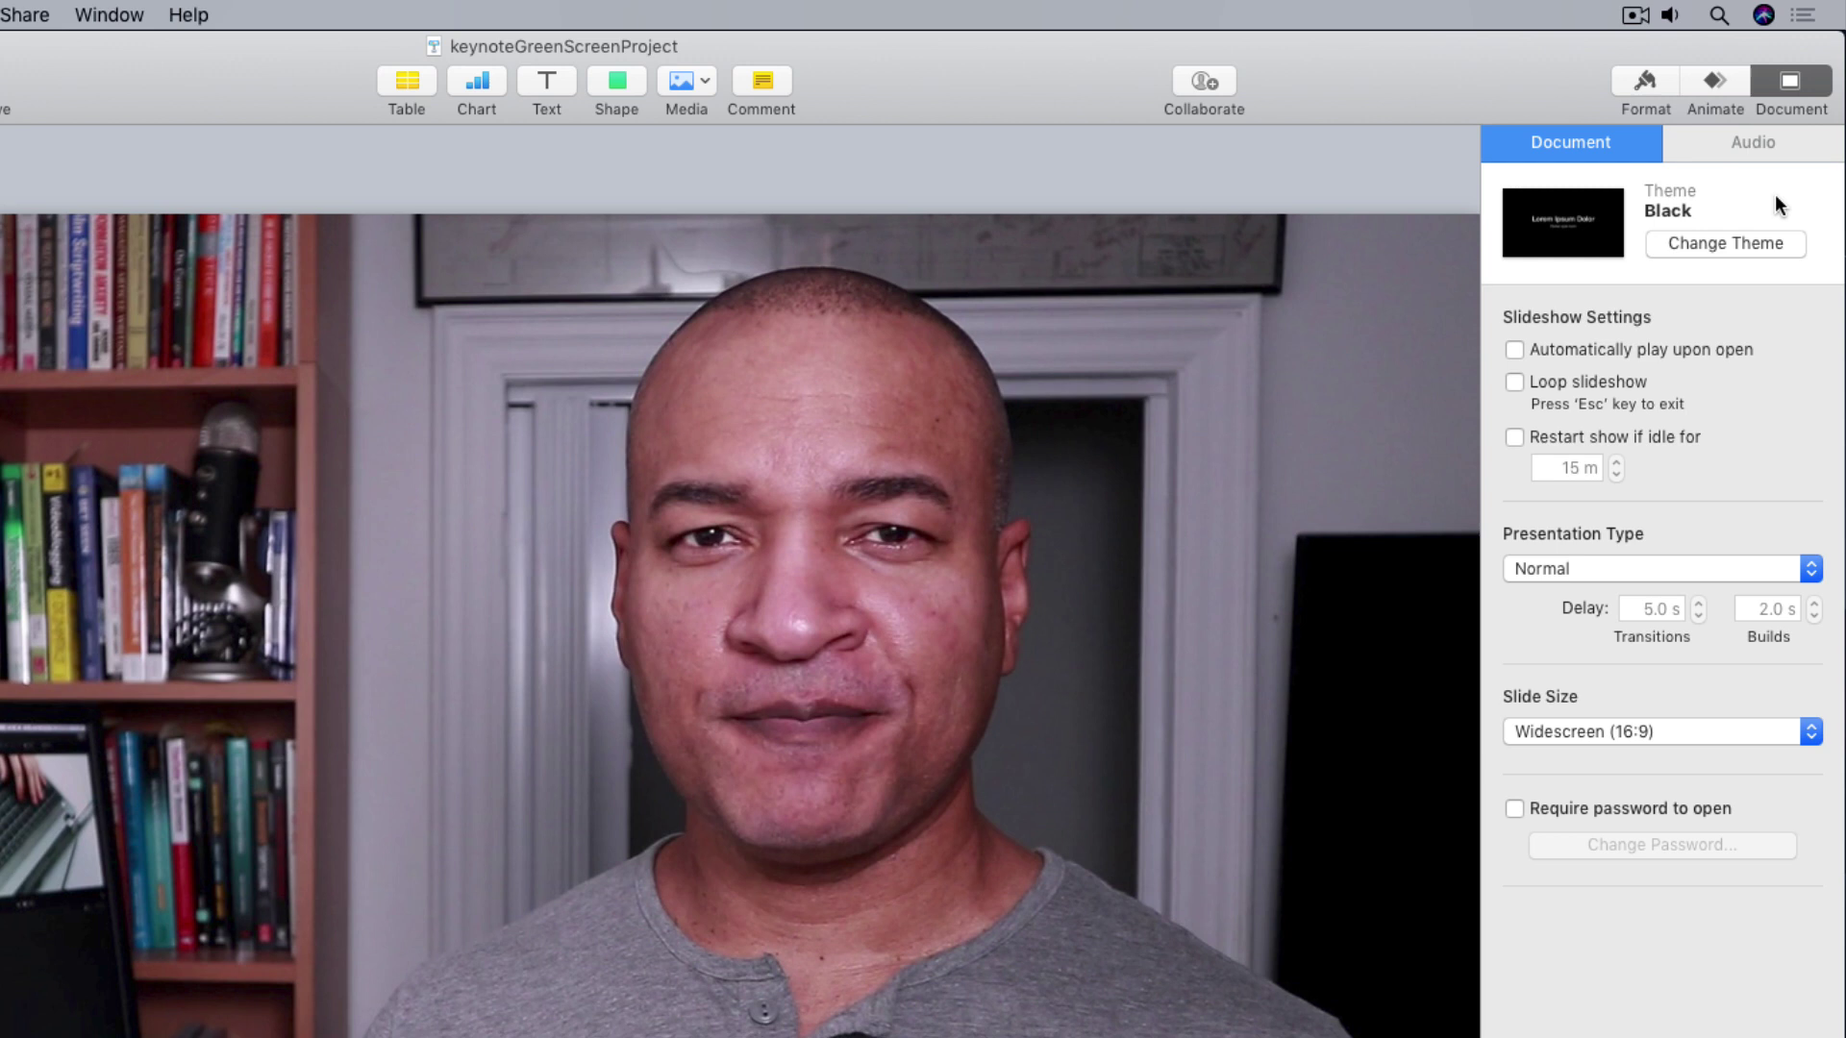
pyautogui.click(1810, 732)
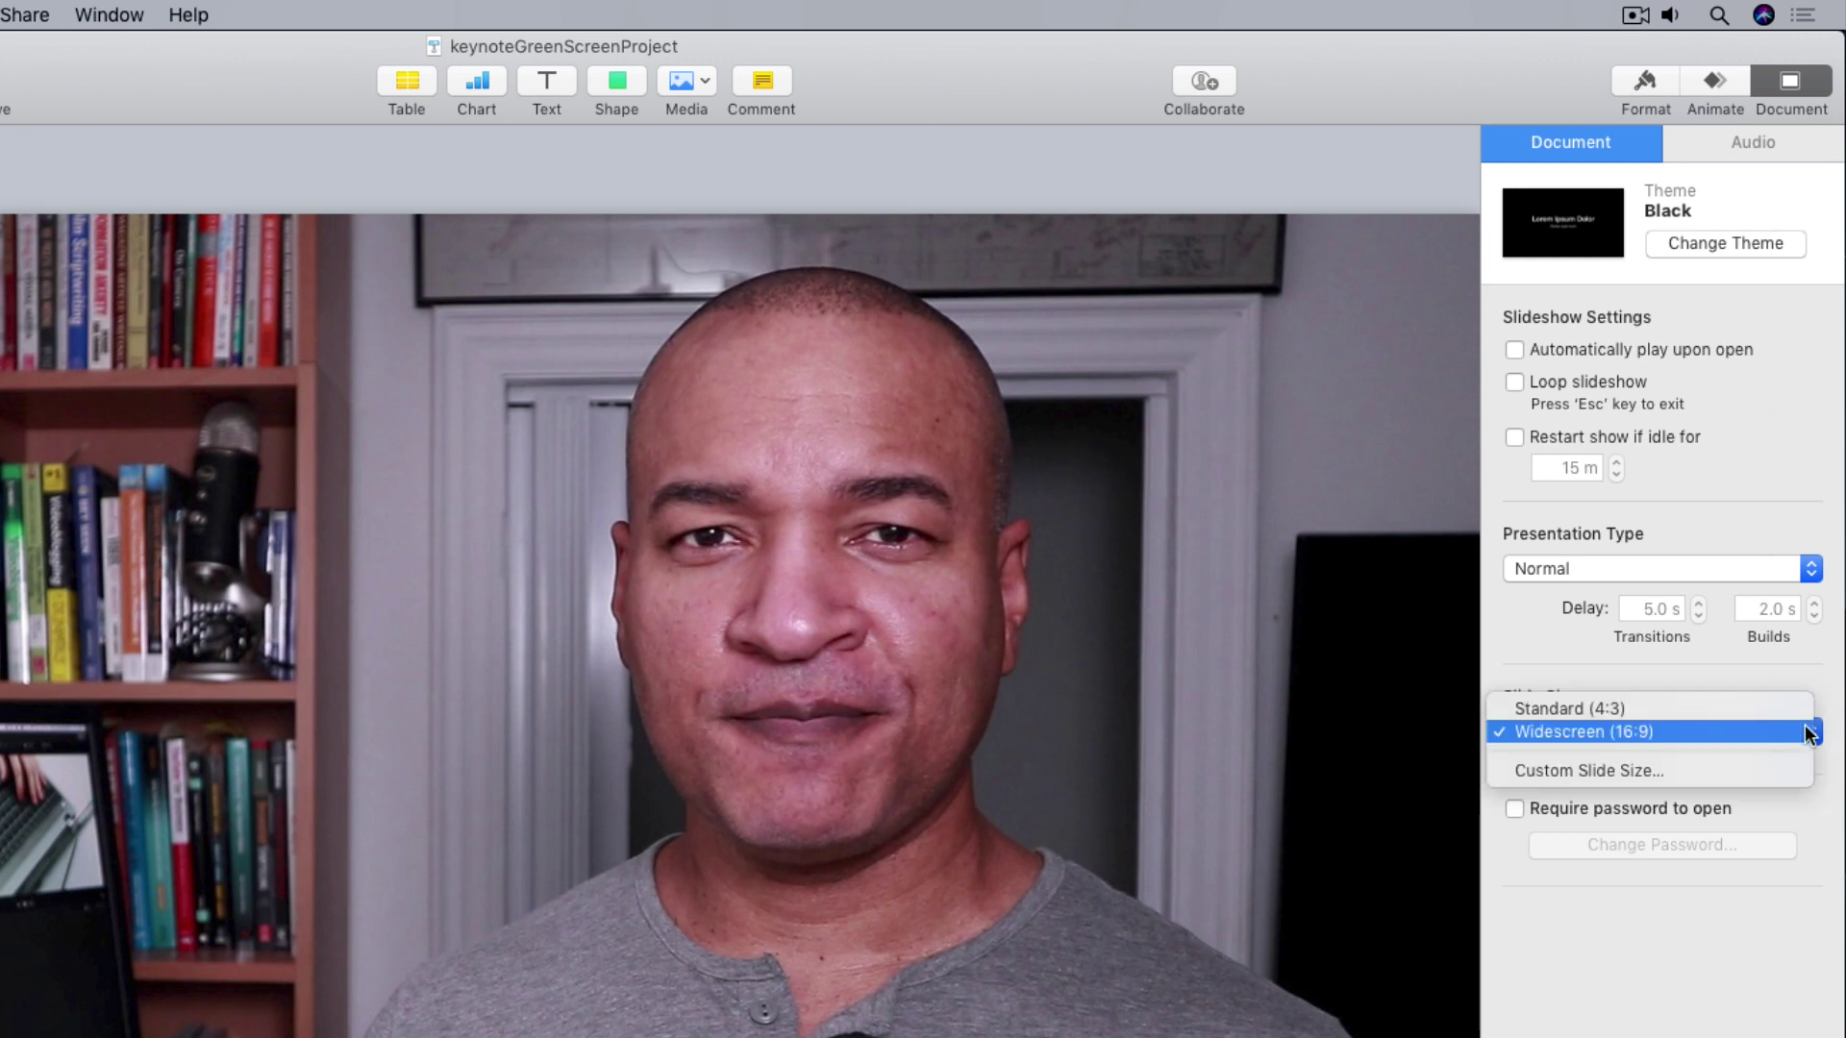
pyautogui.click(1551, 769)
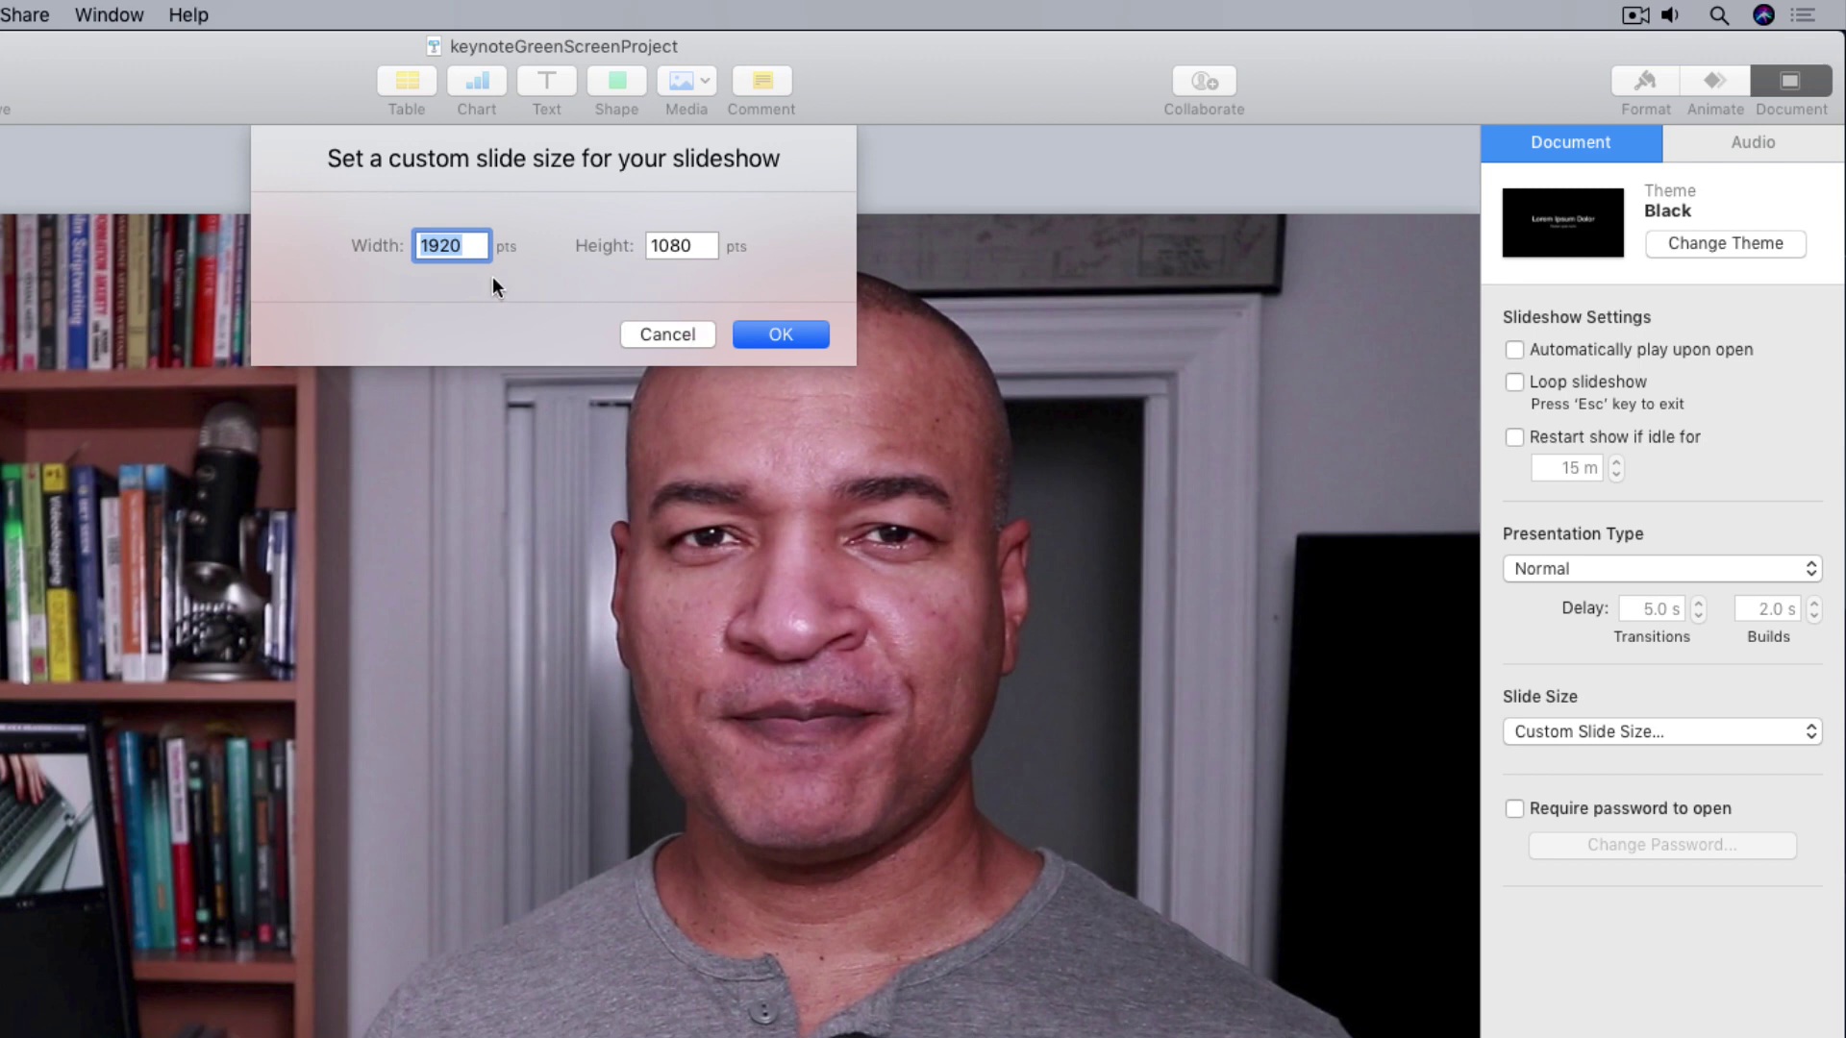
pyautogui.click(650, 333)
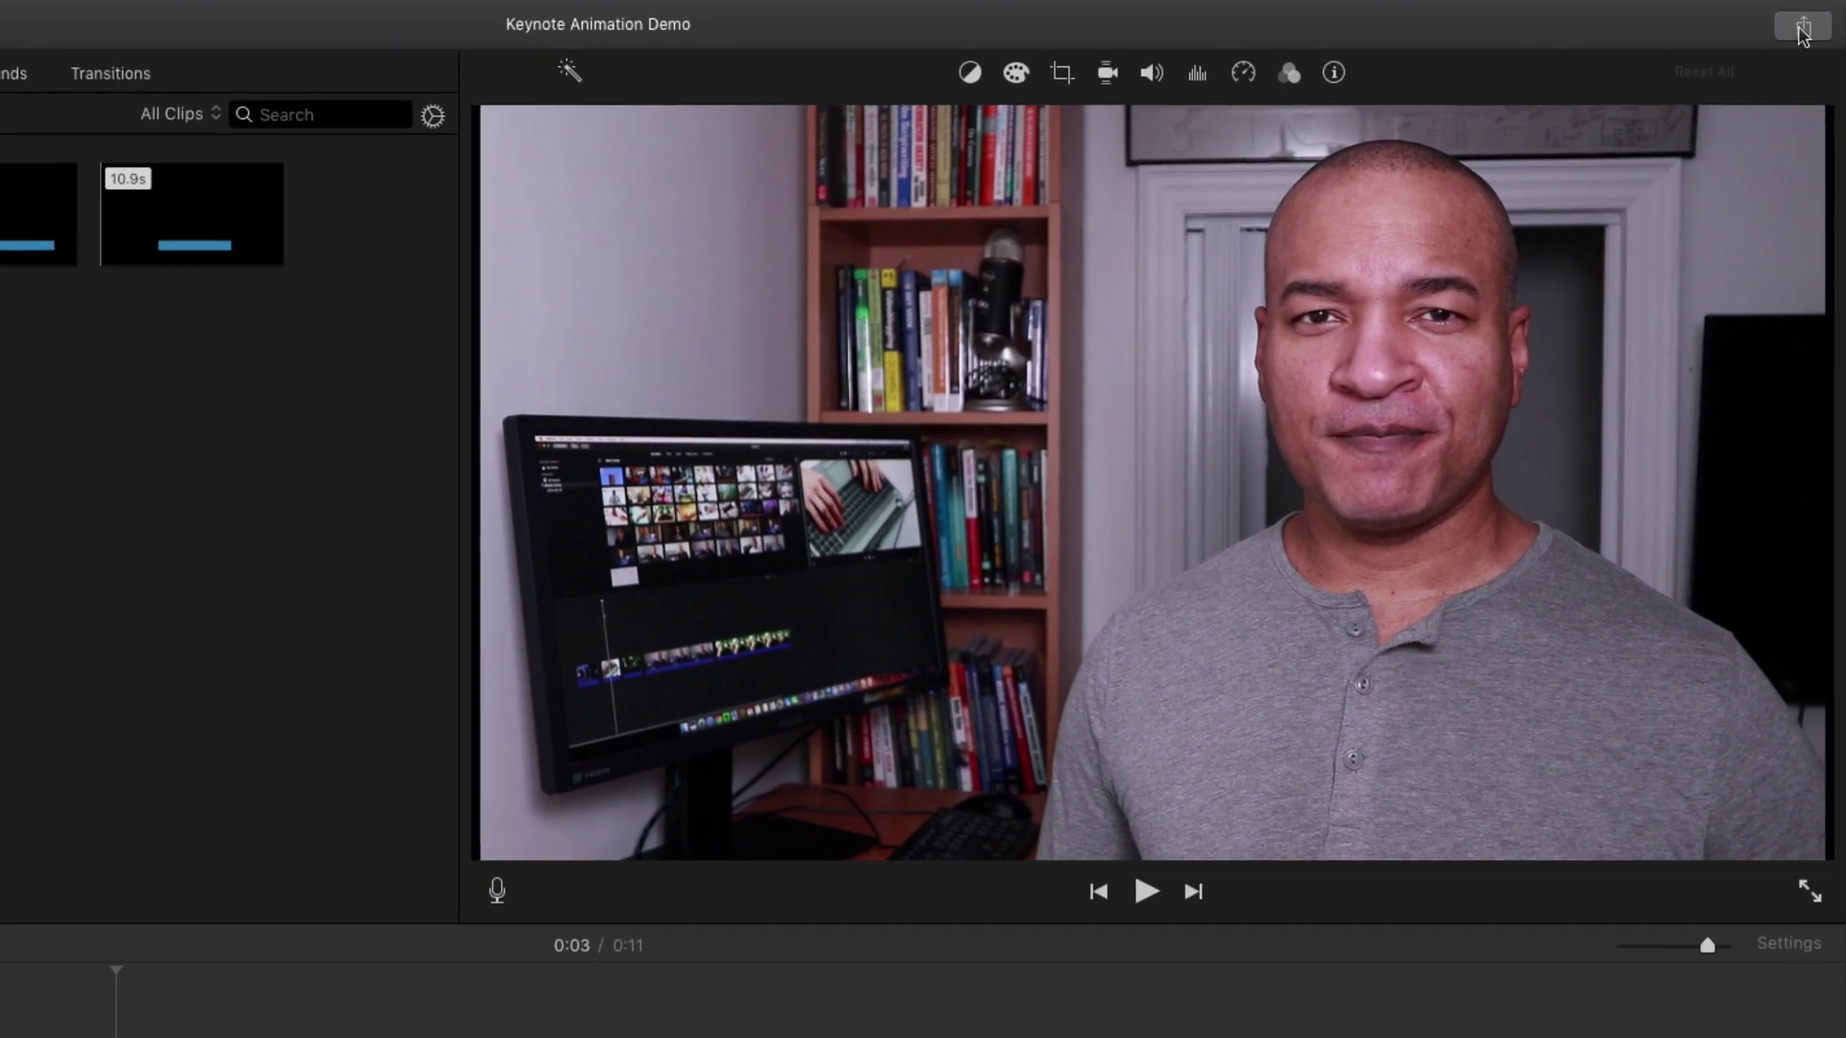
# - Export the current iMovie frame as image 'Keynote Animation Demo Frame' to the Desktop
pyautogui.click(1801, 29)
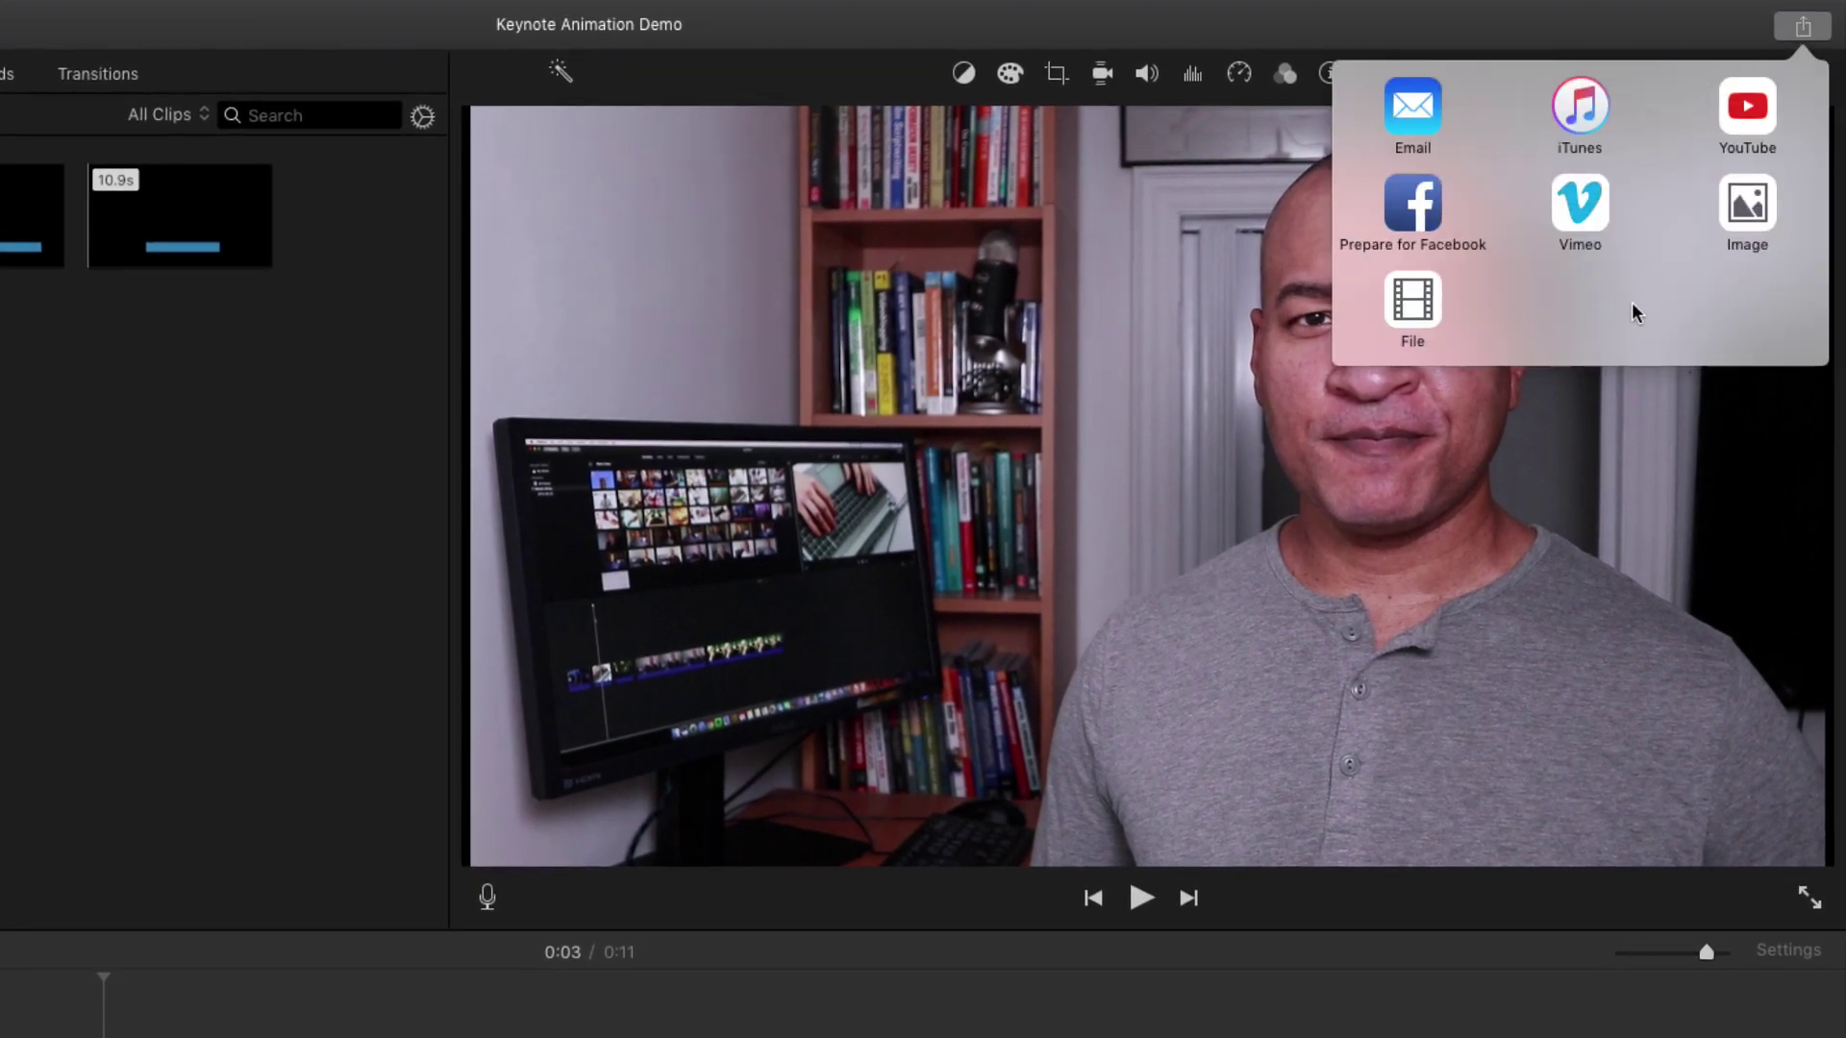
pyautogui.click(1751, 213)
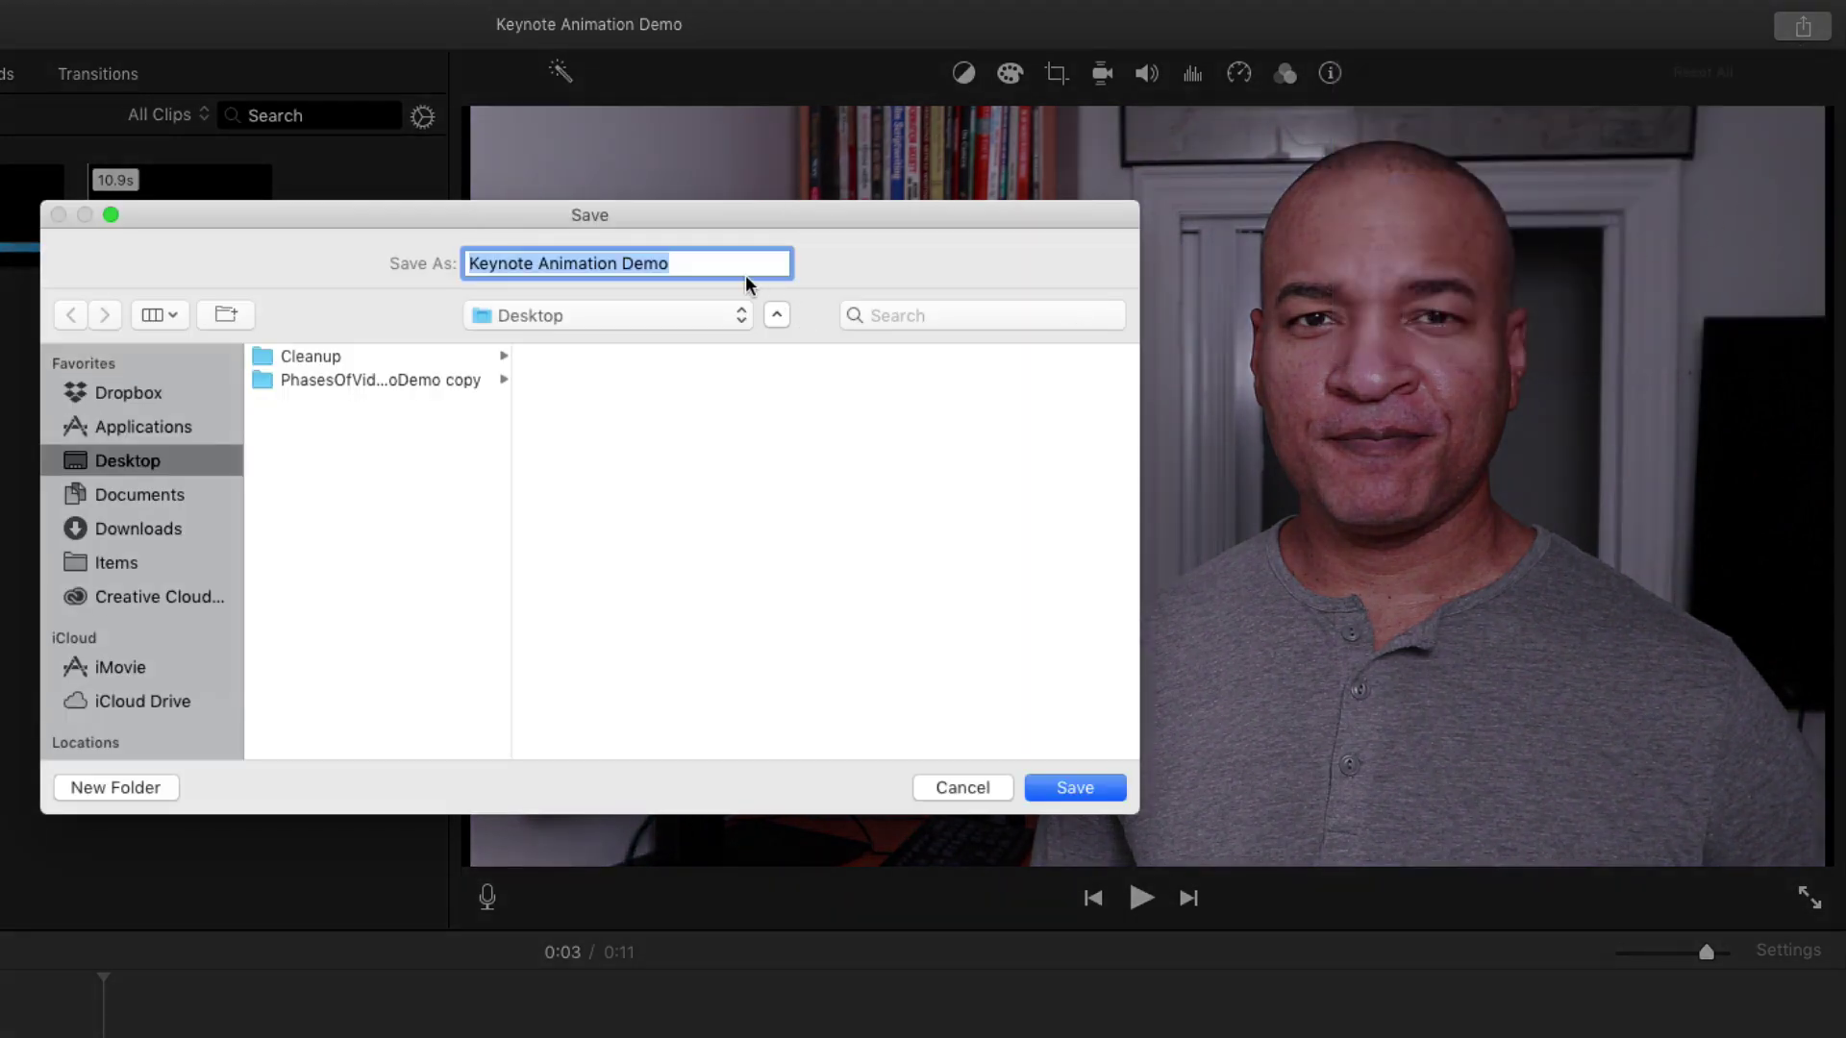
pyautogui.click(688, 262)
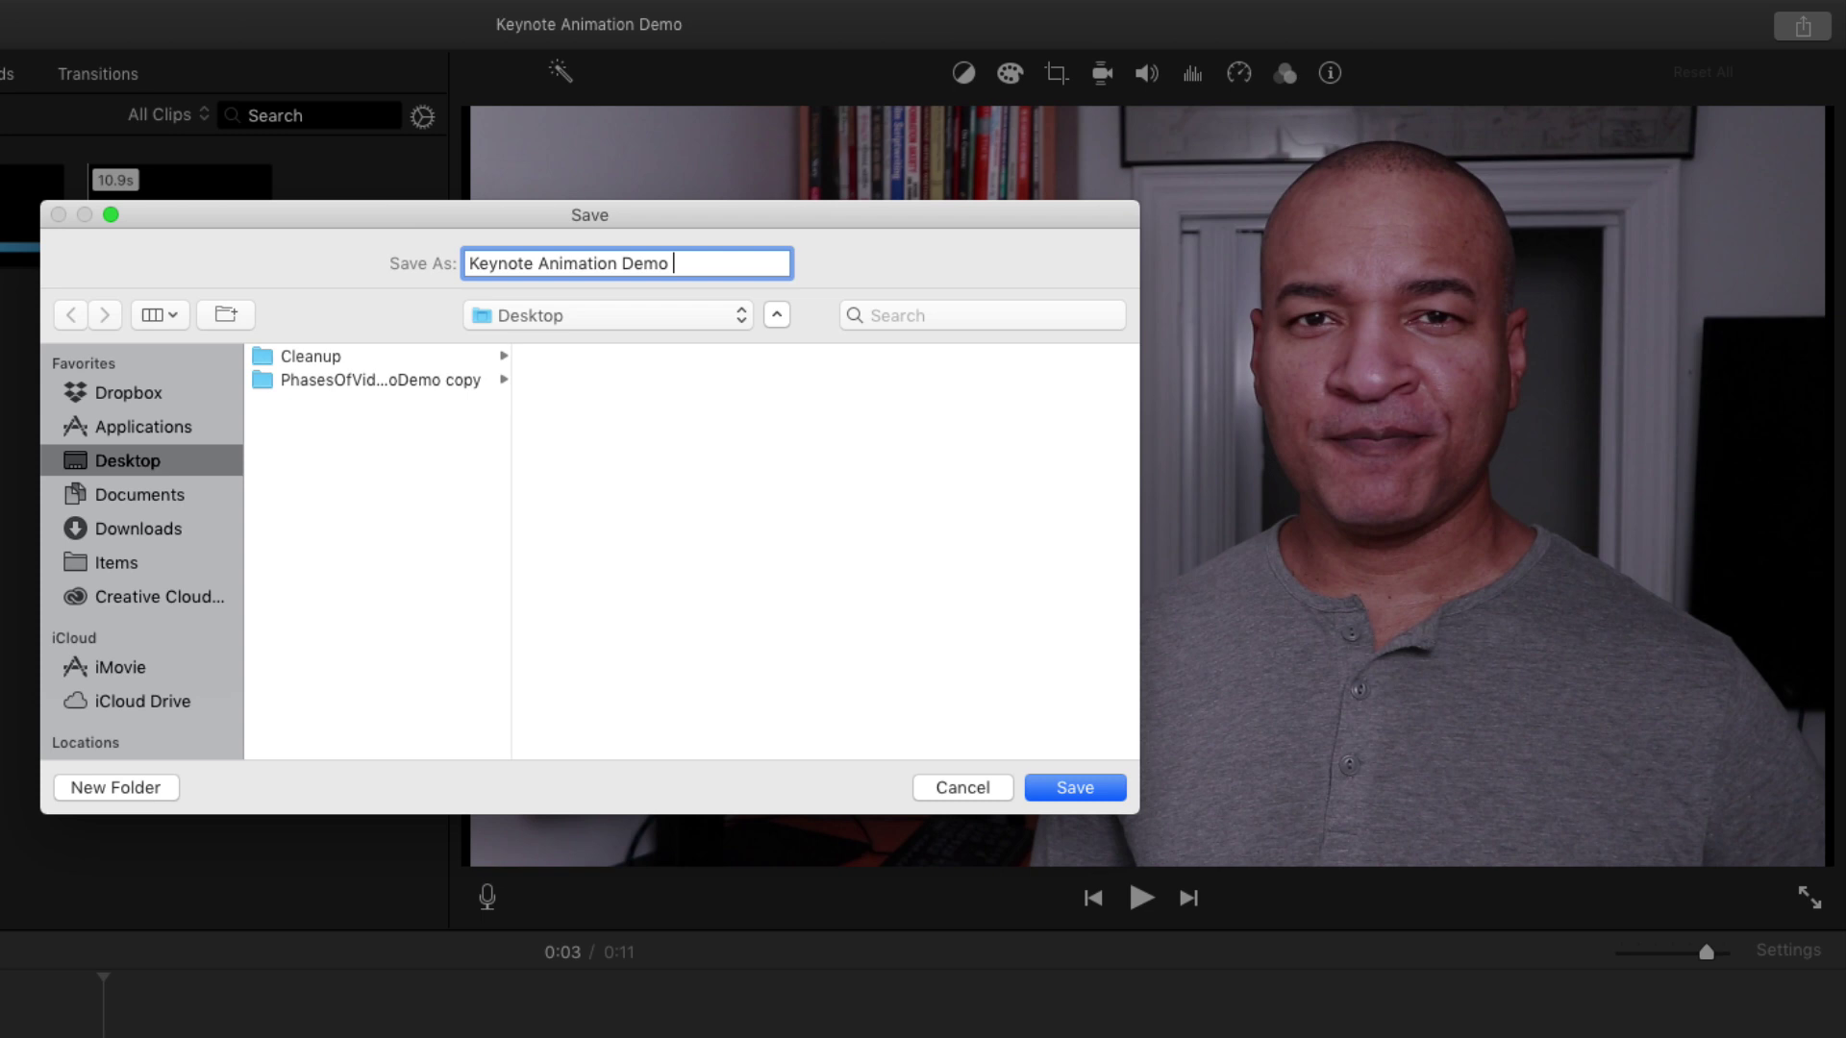
pyautogui.write('Frame')
pyautogui.click(1074, 787)
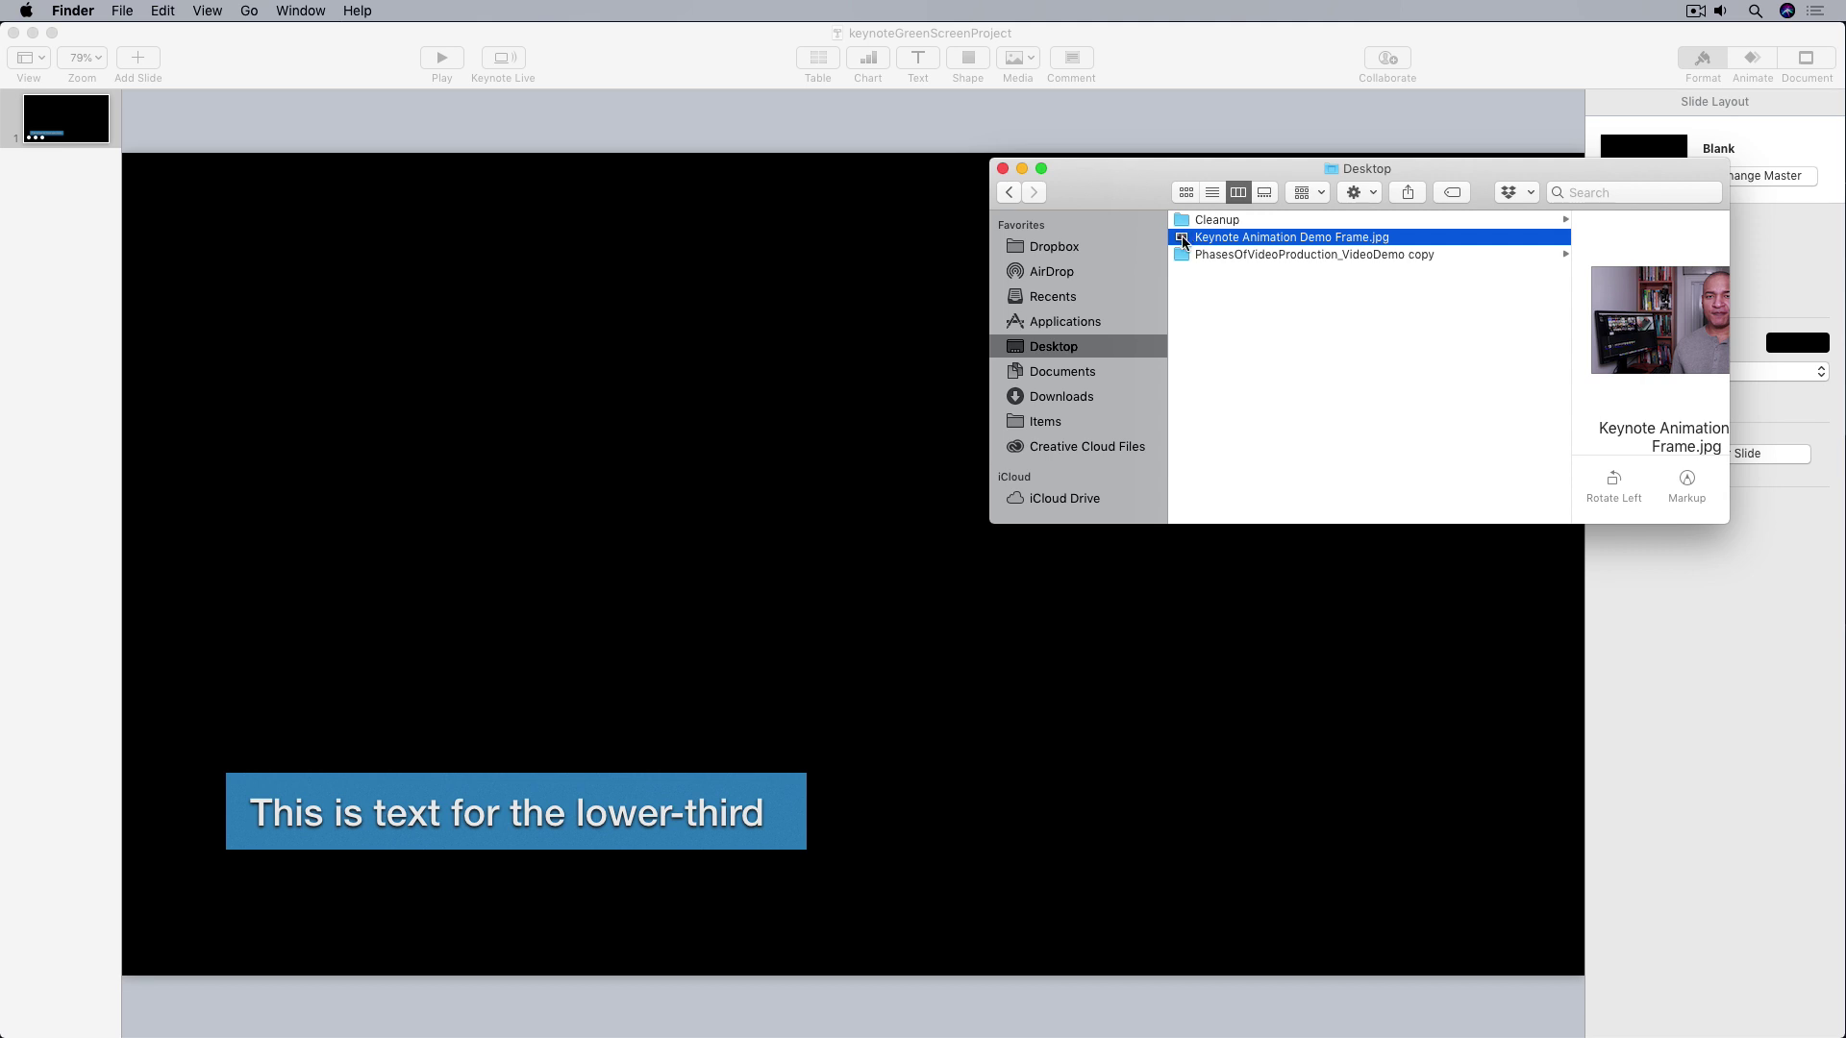
# - Place the exported frame JPG on the slide and send it behind the lower-third text
pyautogui.moveTo(1180, 234); pyautogui.dragTo(769, 409)
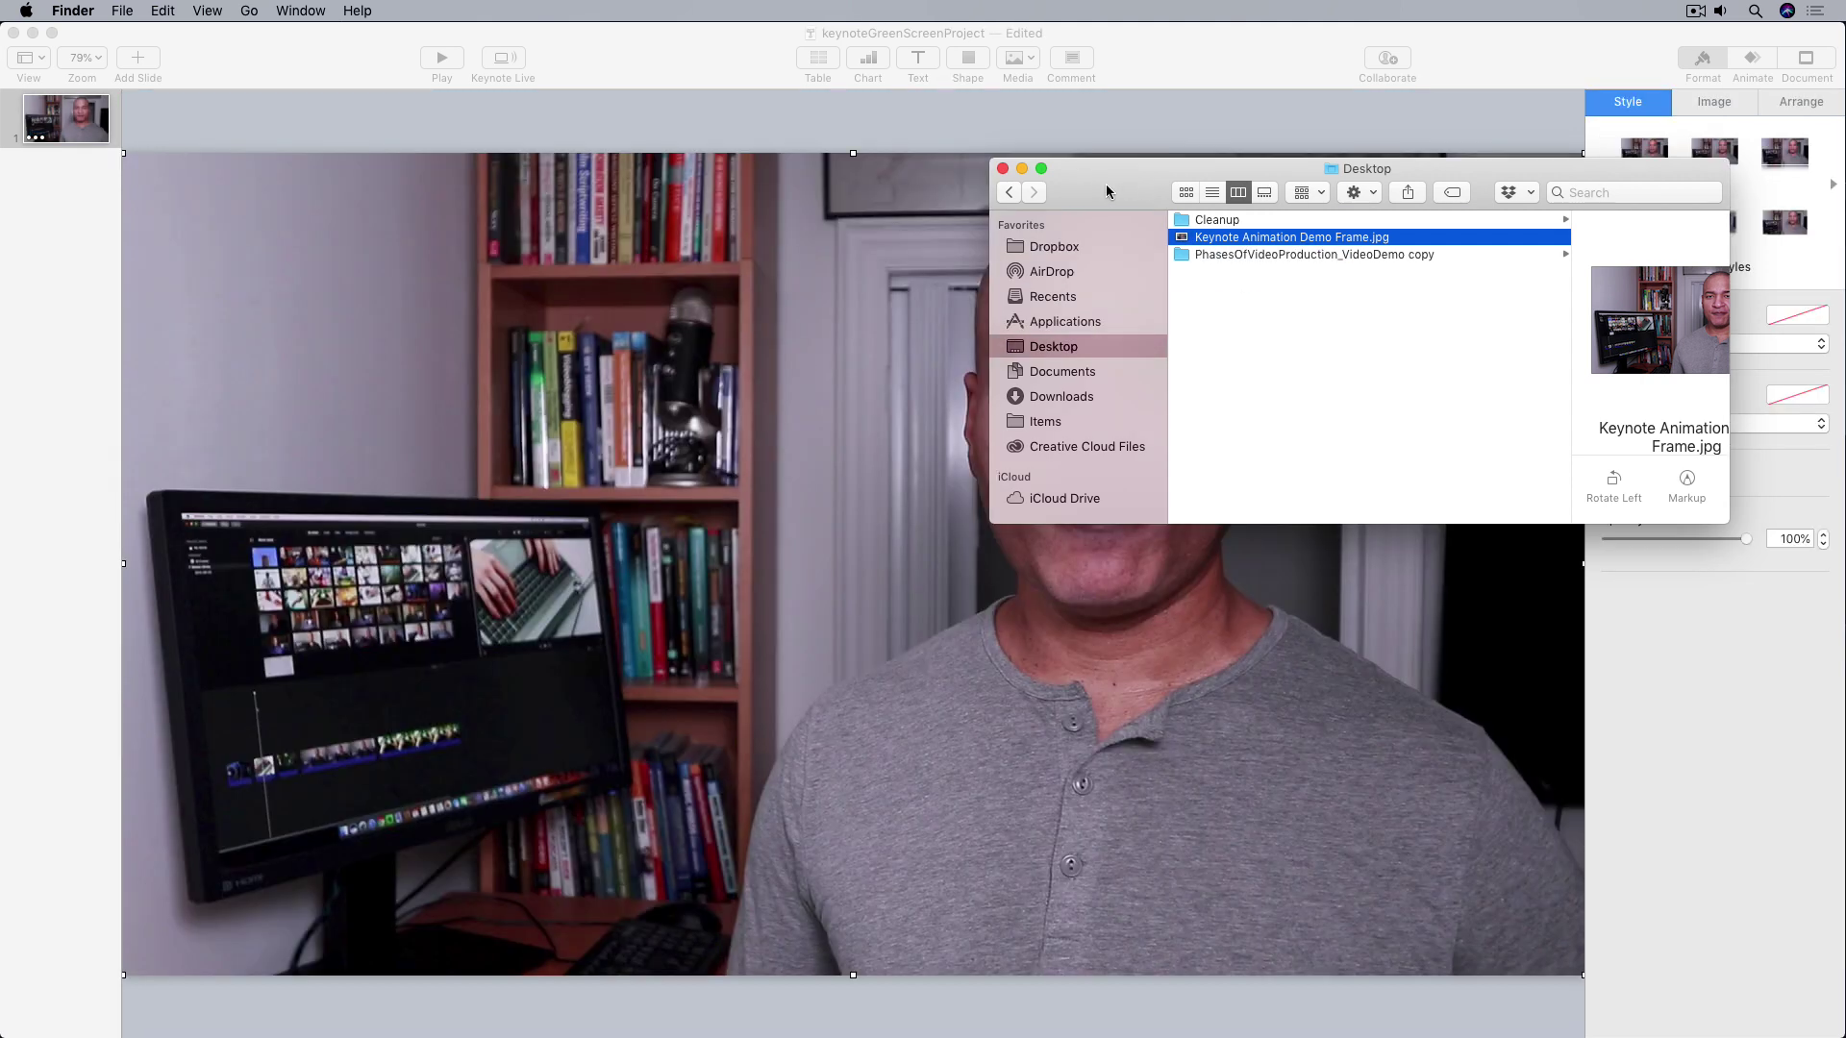
pyautogui.press('super+w')
pyautogui.rightClick(758, 373)
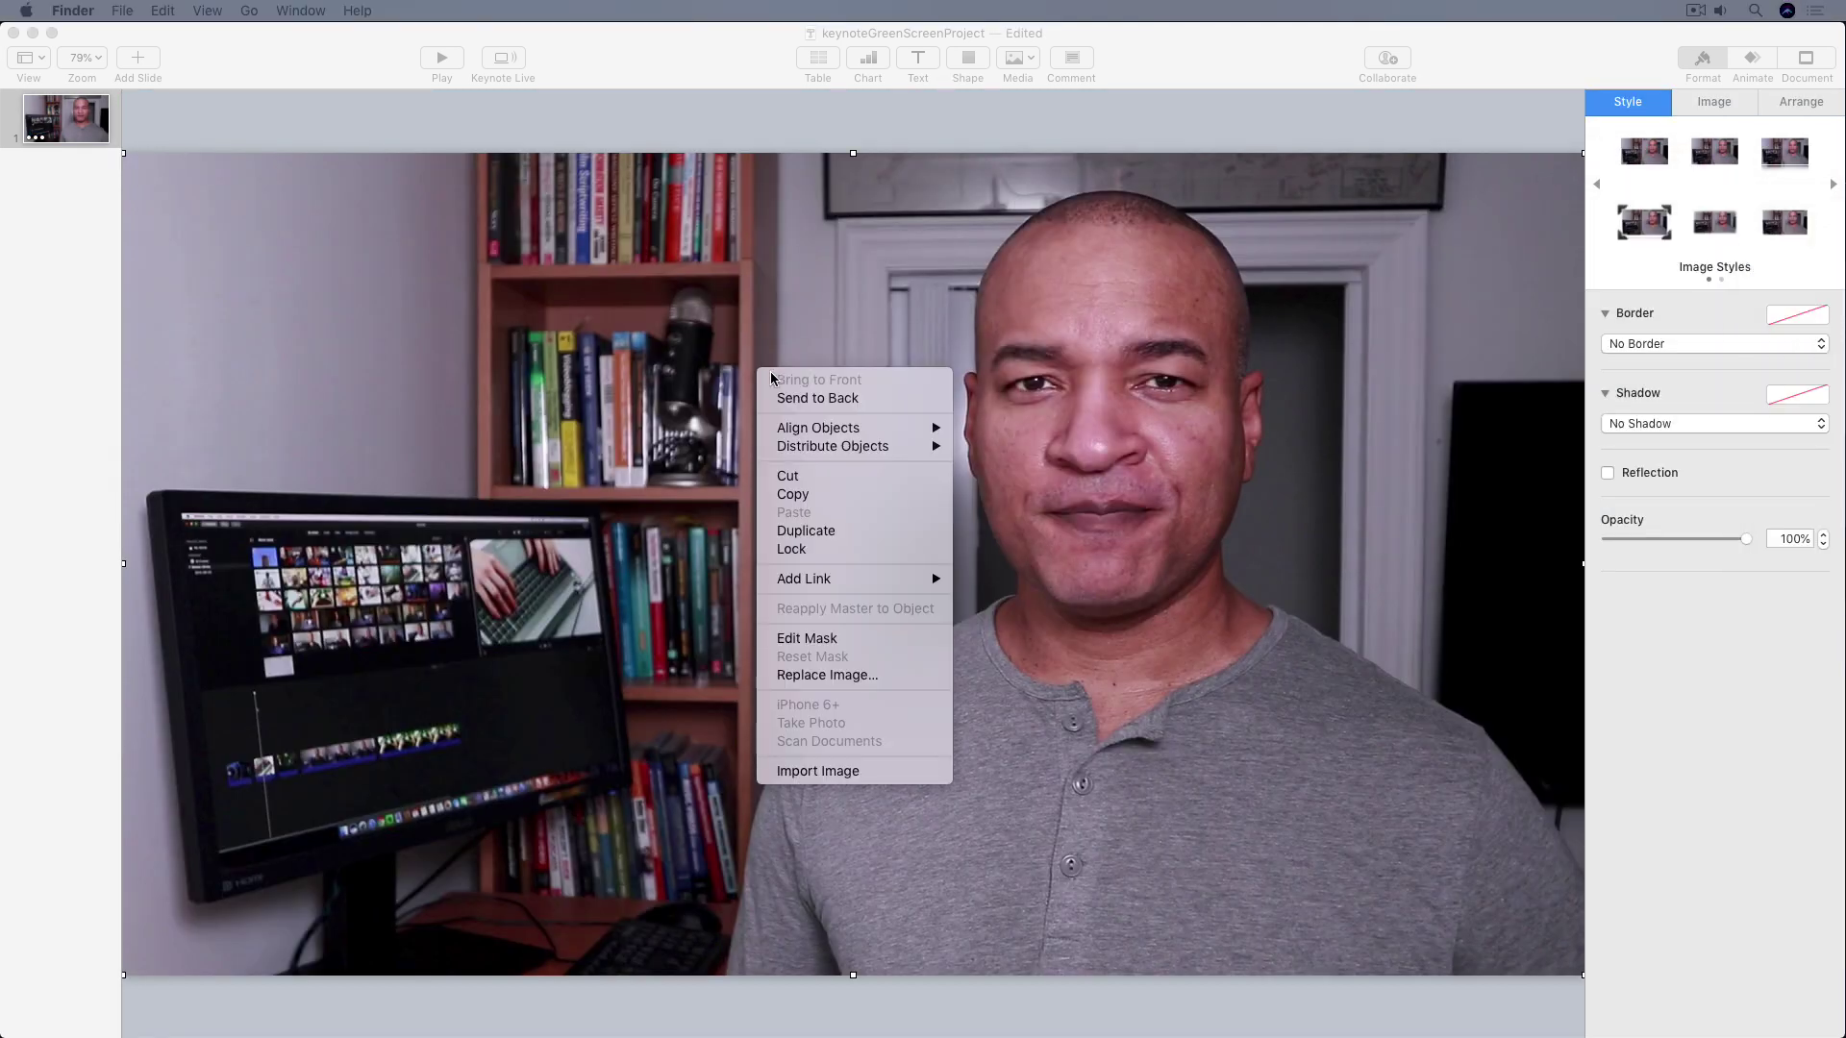
pyautogui.click(818, 397)
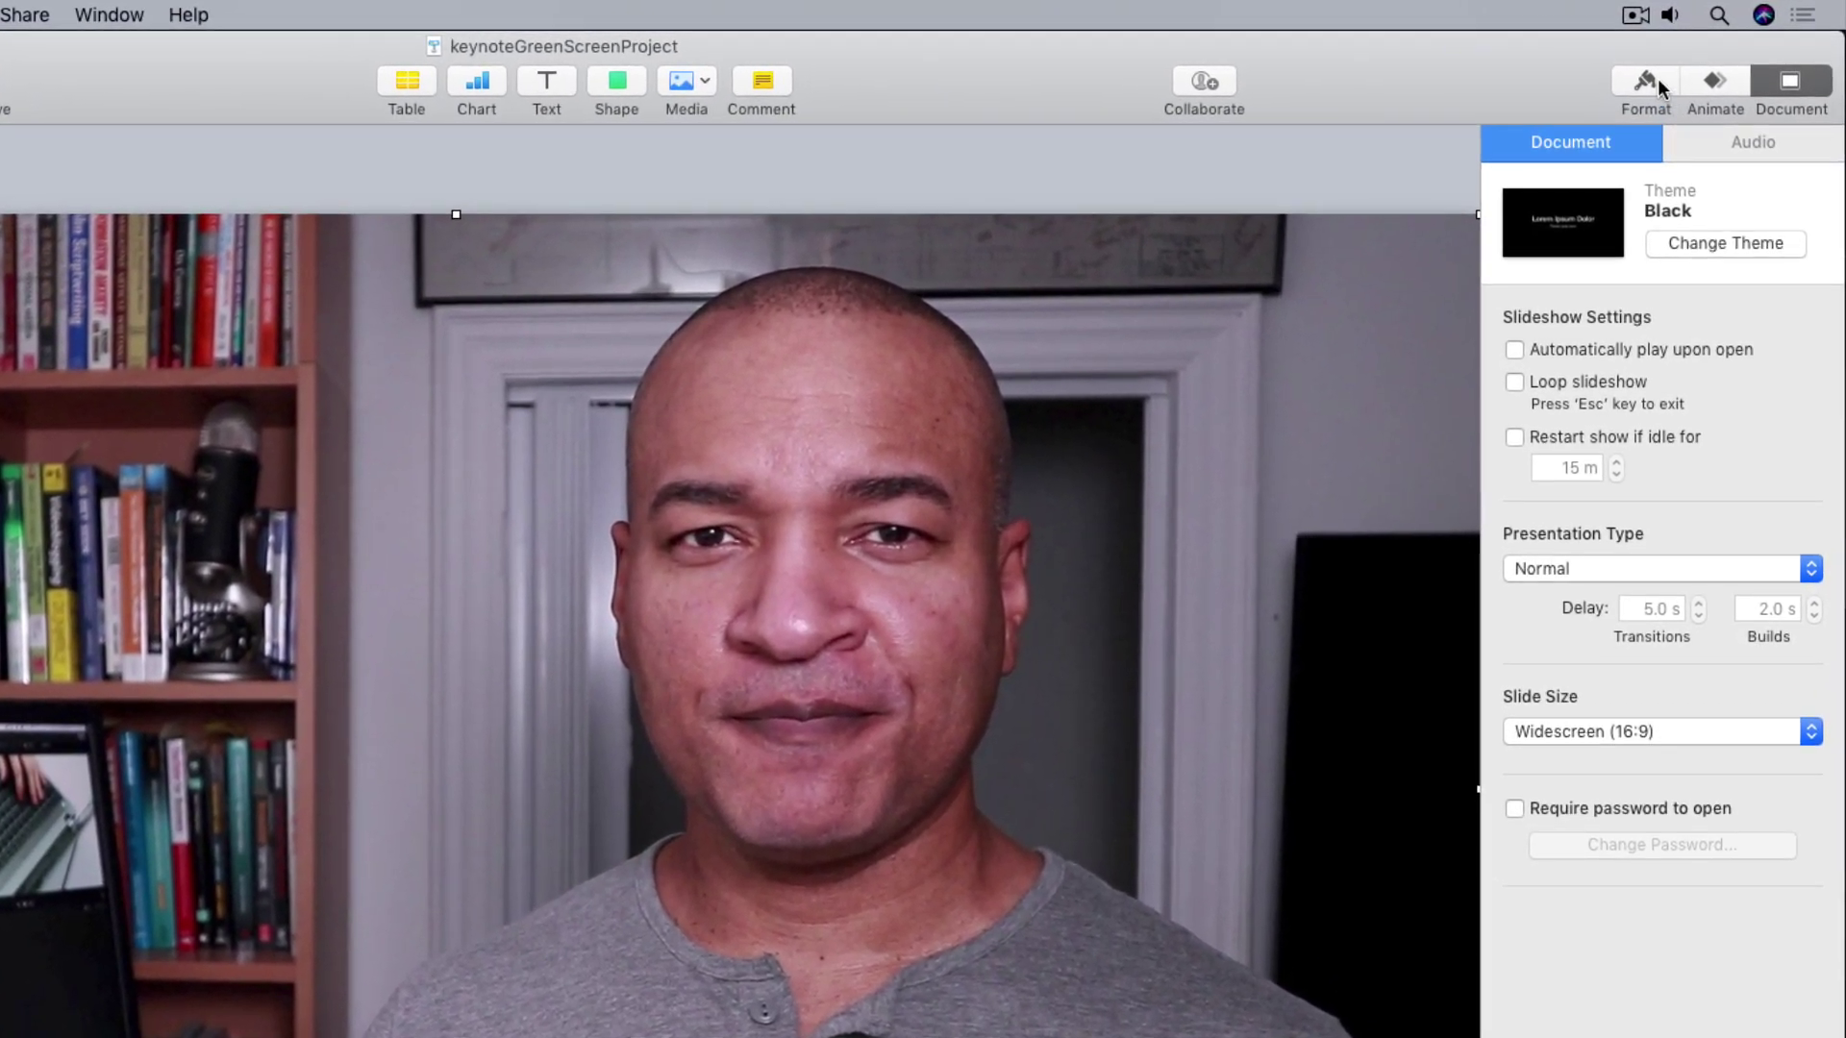
# - Lower the backdrop frame image's opacity to 0% in the Style settings
pyautogui.click(1658, 78)
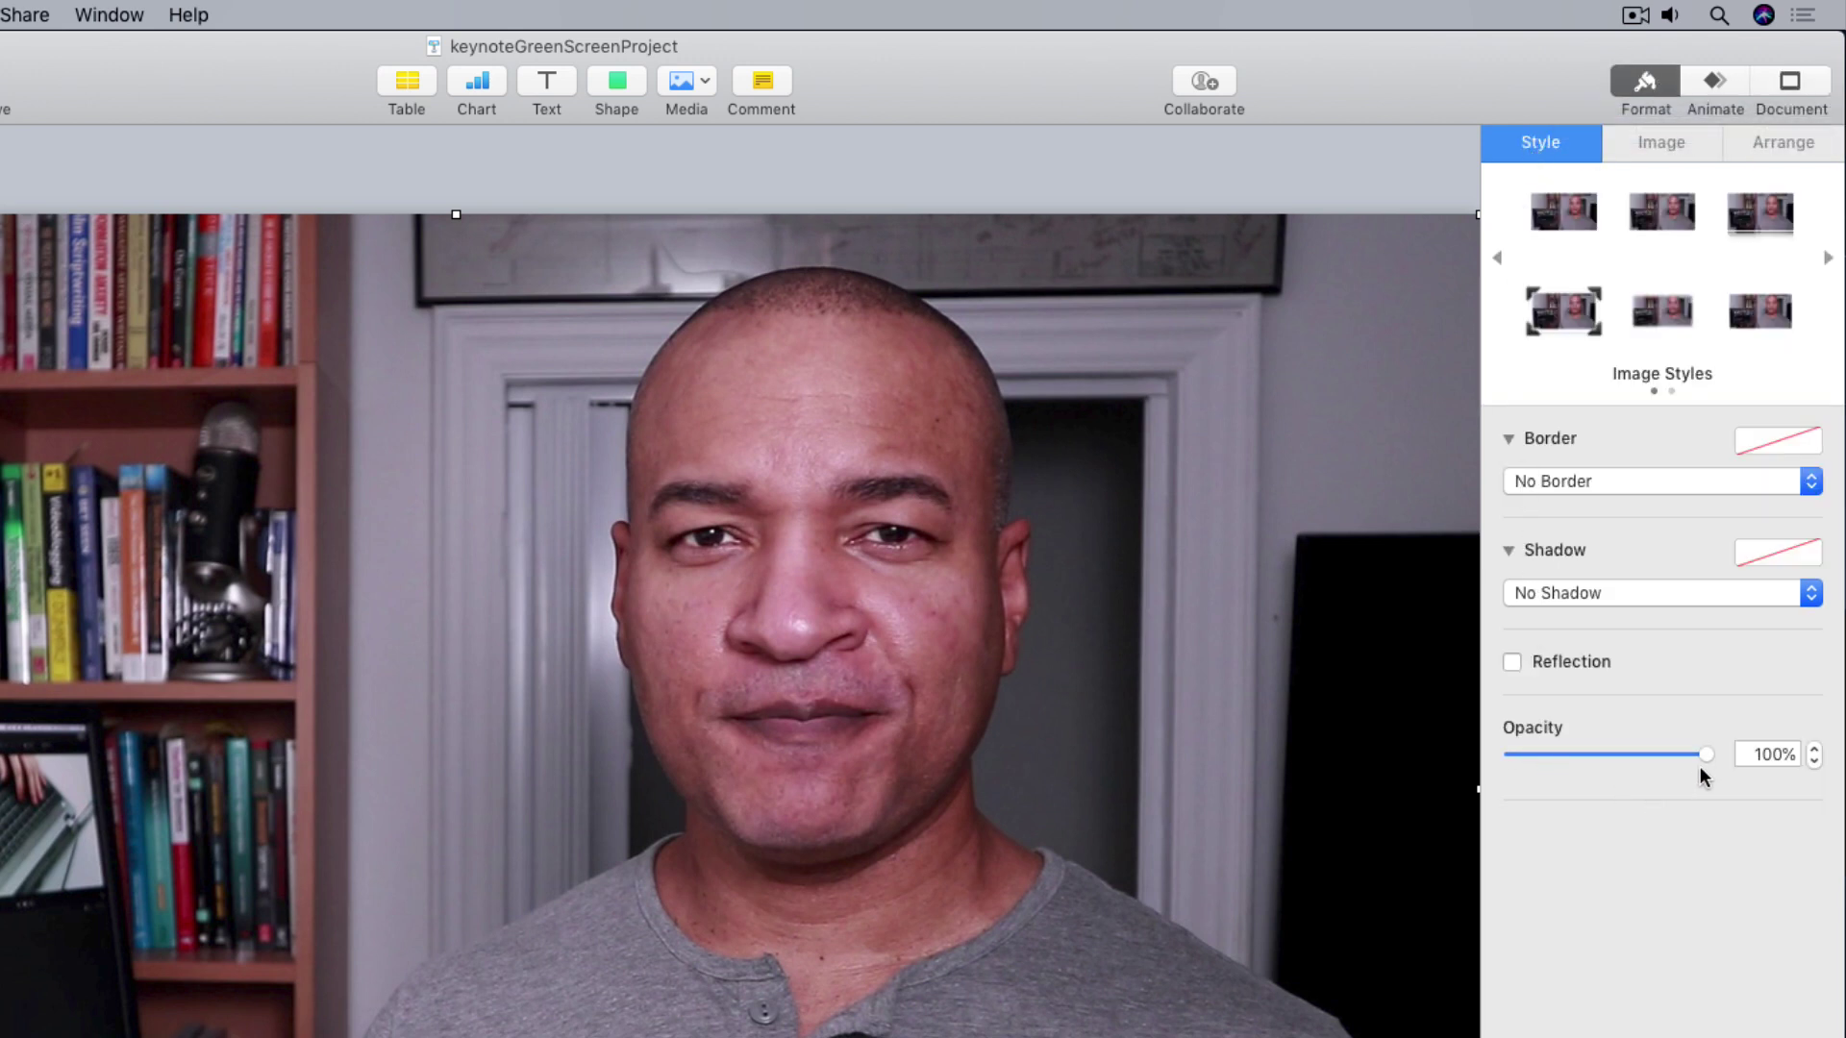
pyautogui.moveTo(1704, 754); pyautogui.dragTo(1529, 758)
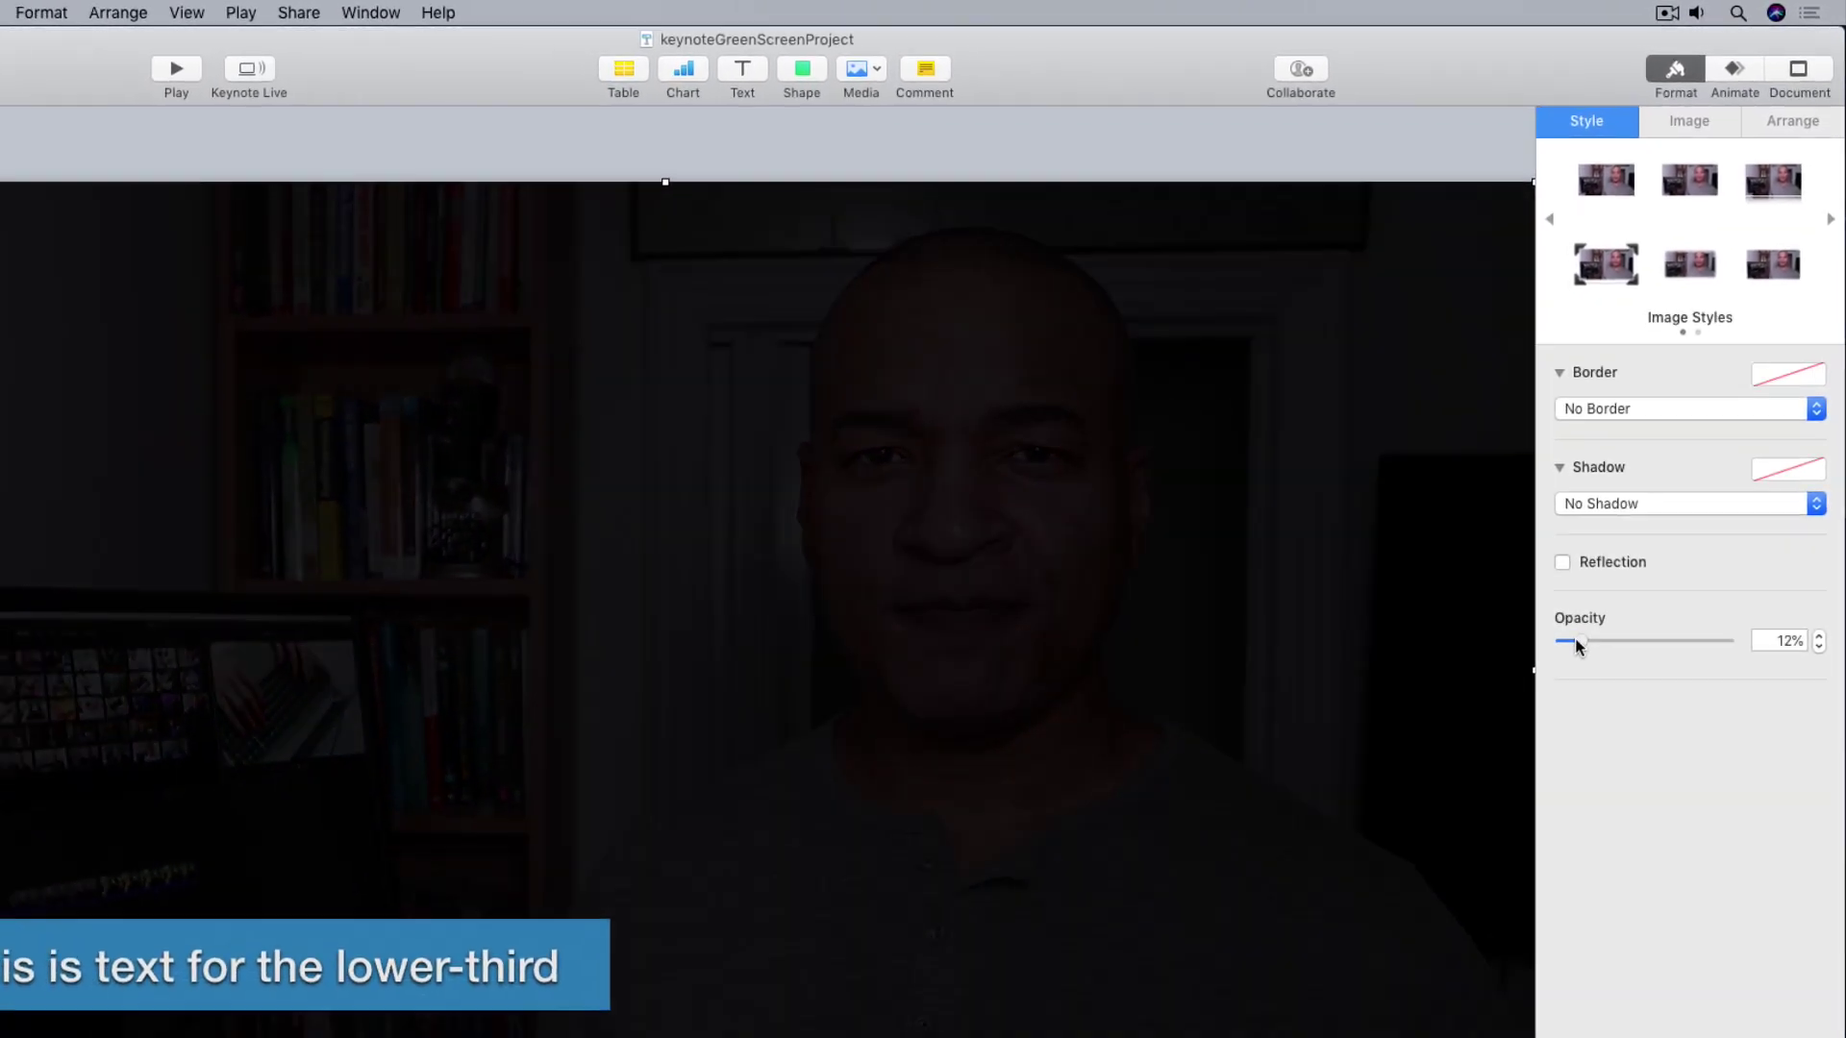
pyautogui.moveTo(1577, 646); pyautogui.dragTo(1555, 644)
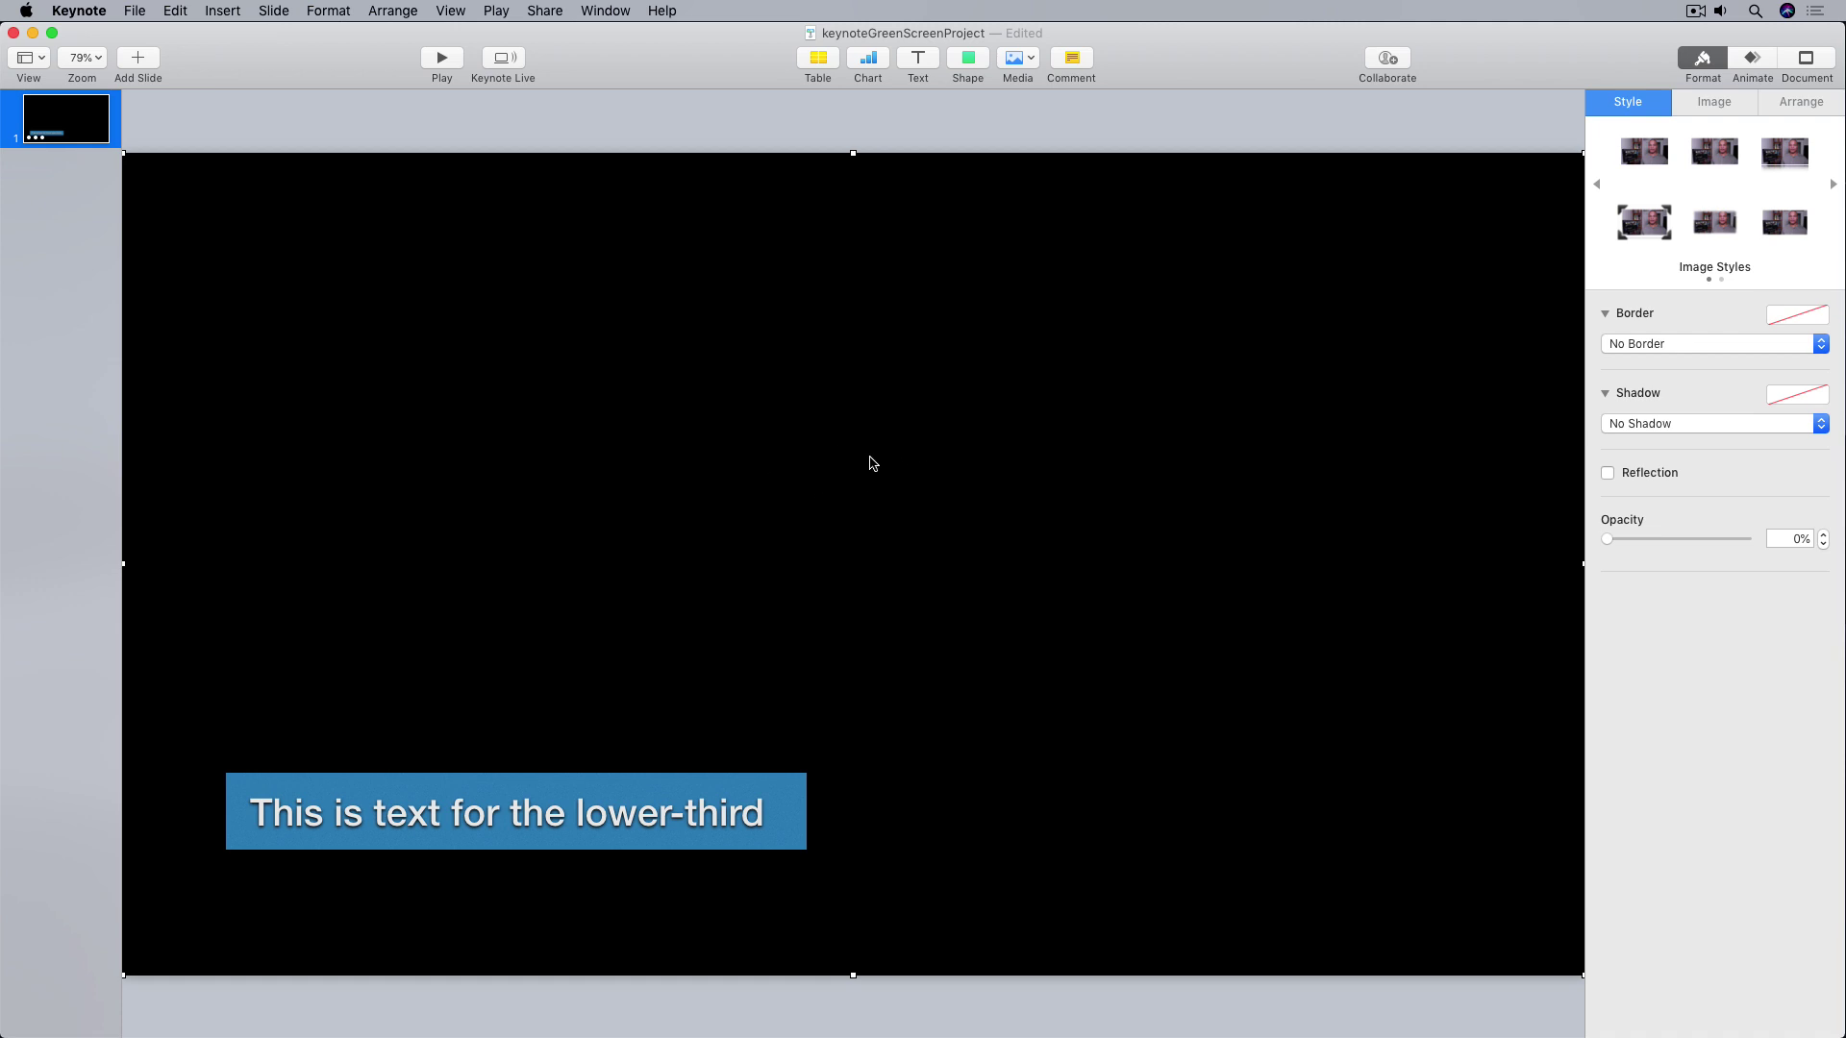
# - Deselect the image and adjust the slide background colour fill with the RGB sliders
pyautogui.click(1086, 112)
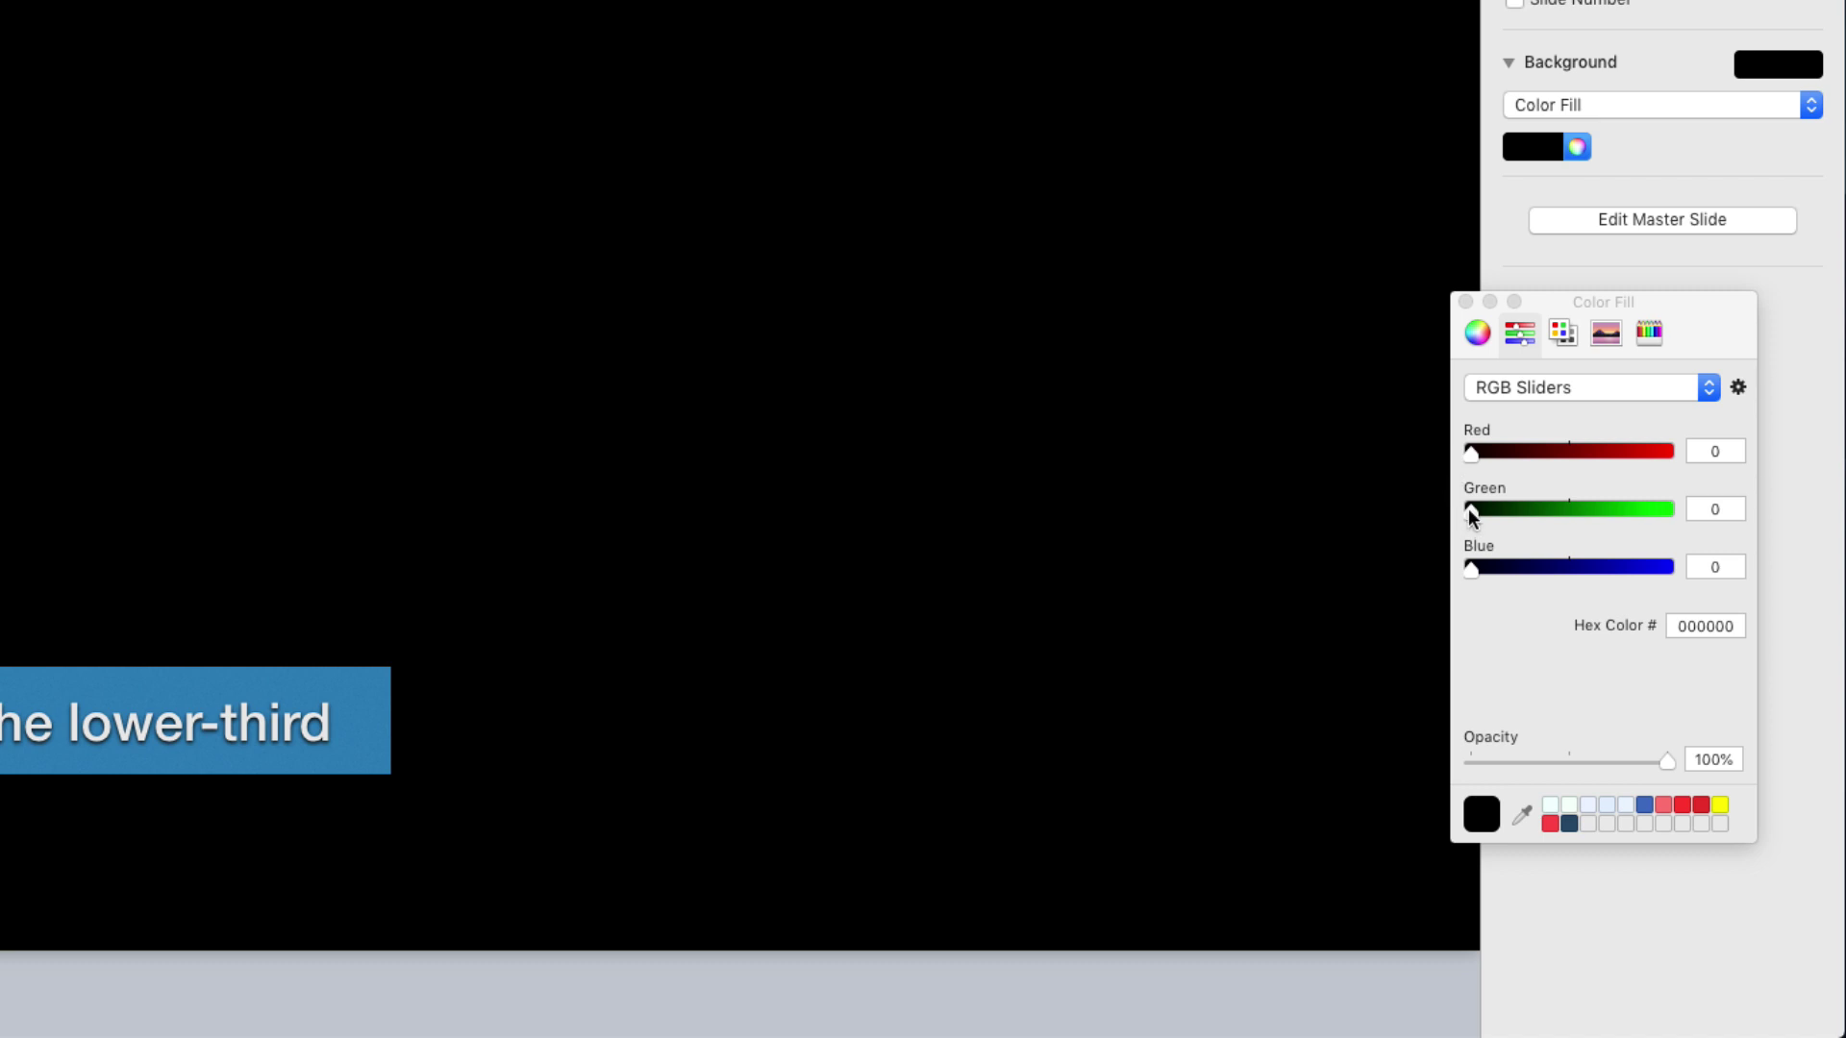
pyautogui.moveTo(1473, 567); pyautogui.dragTo(1678, 528)
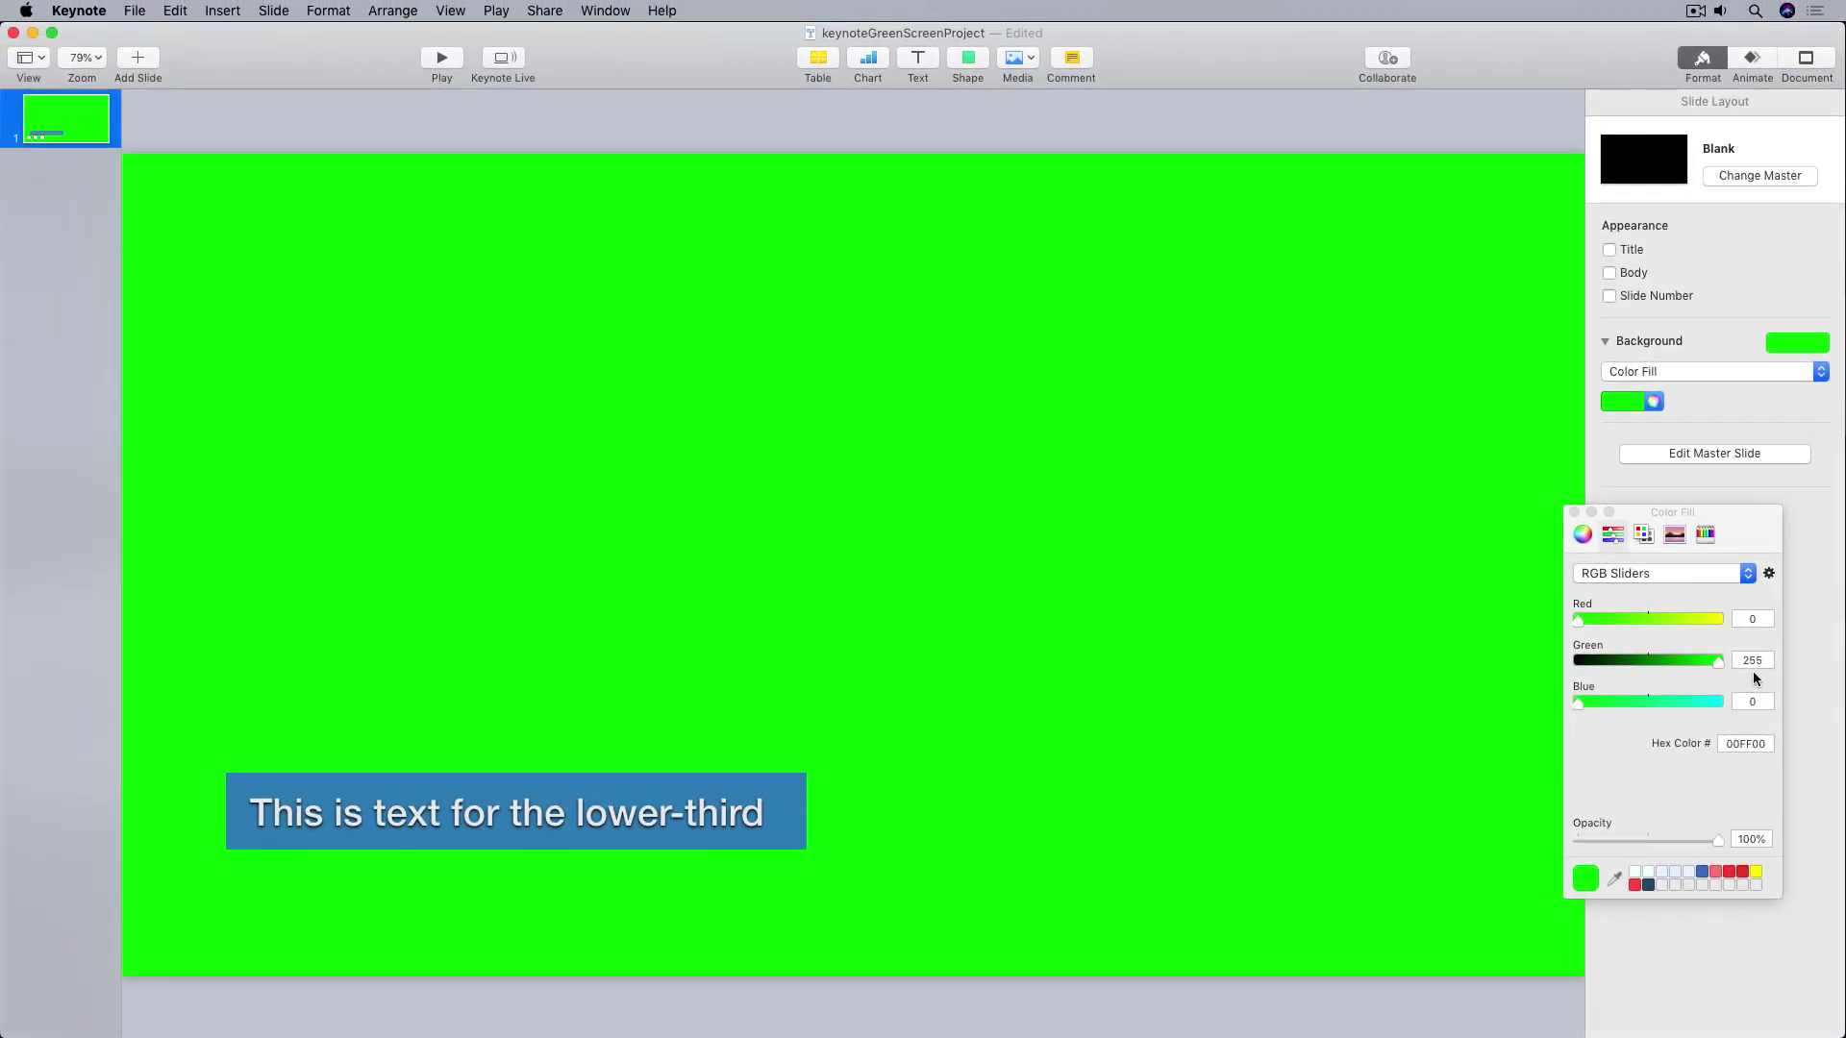
# - Close the Color Fill window and start exporting the presentation as a movie
pyautogui.click(1574, 514)
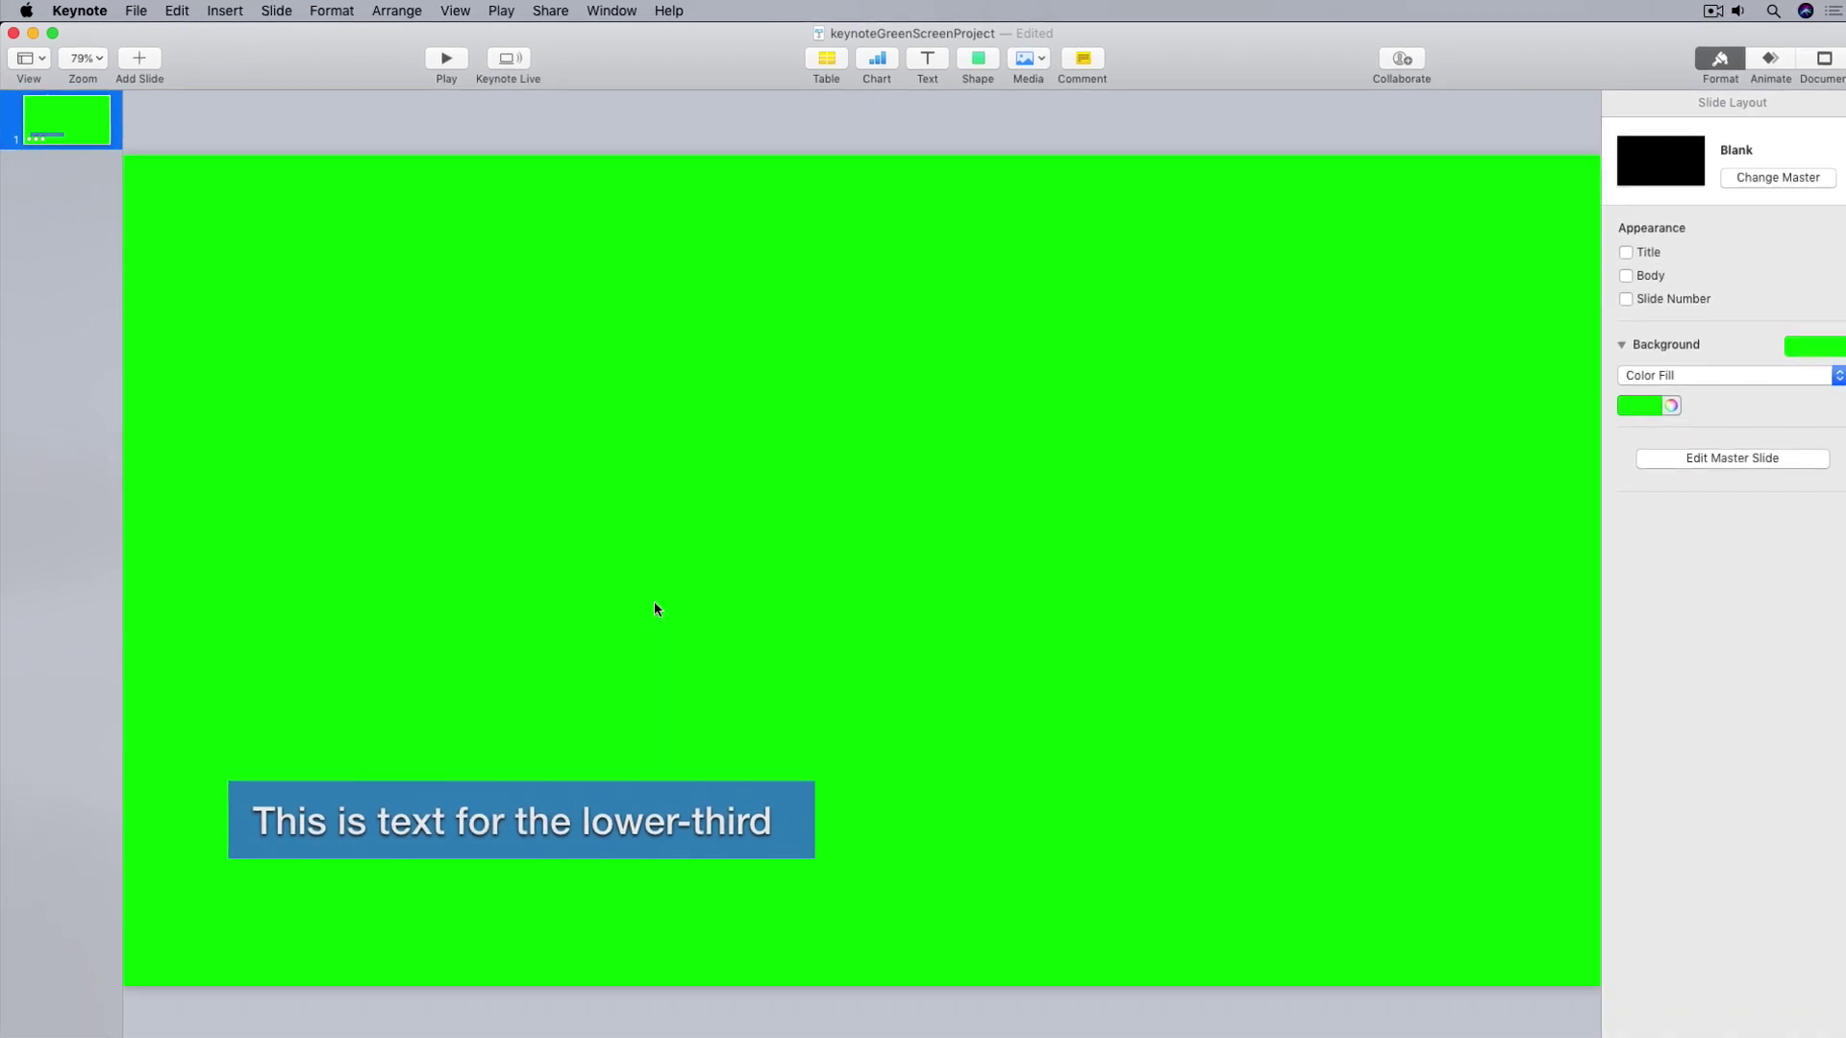
pyautogui.click(139, 11)
pyautogui.moveTo(221, 254)
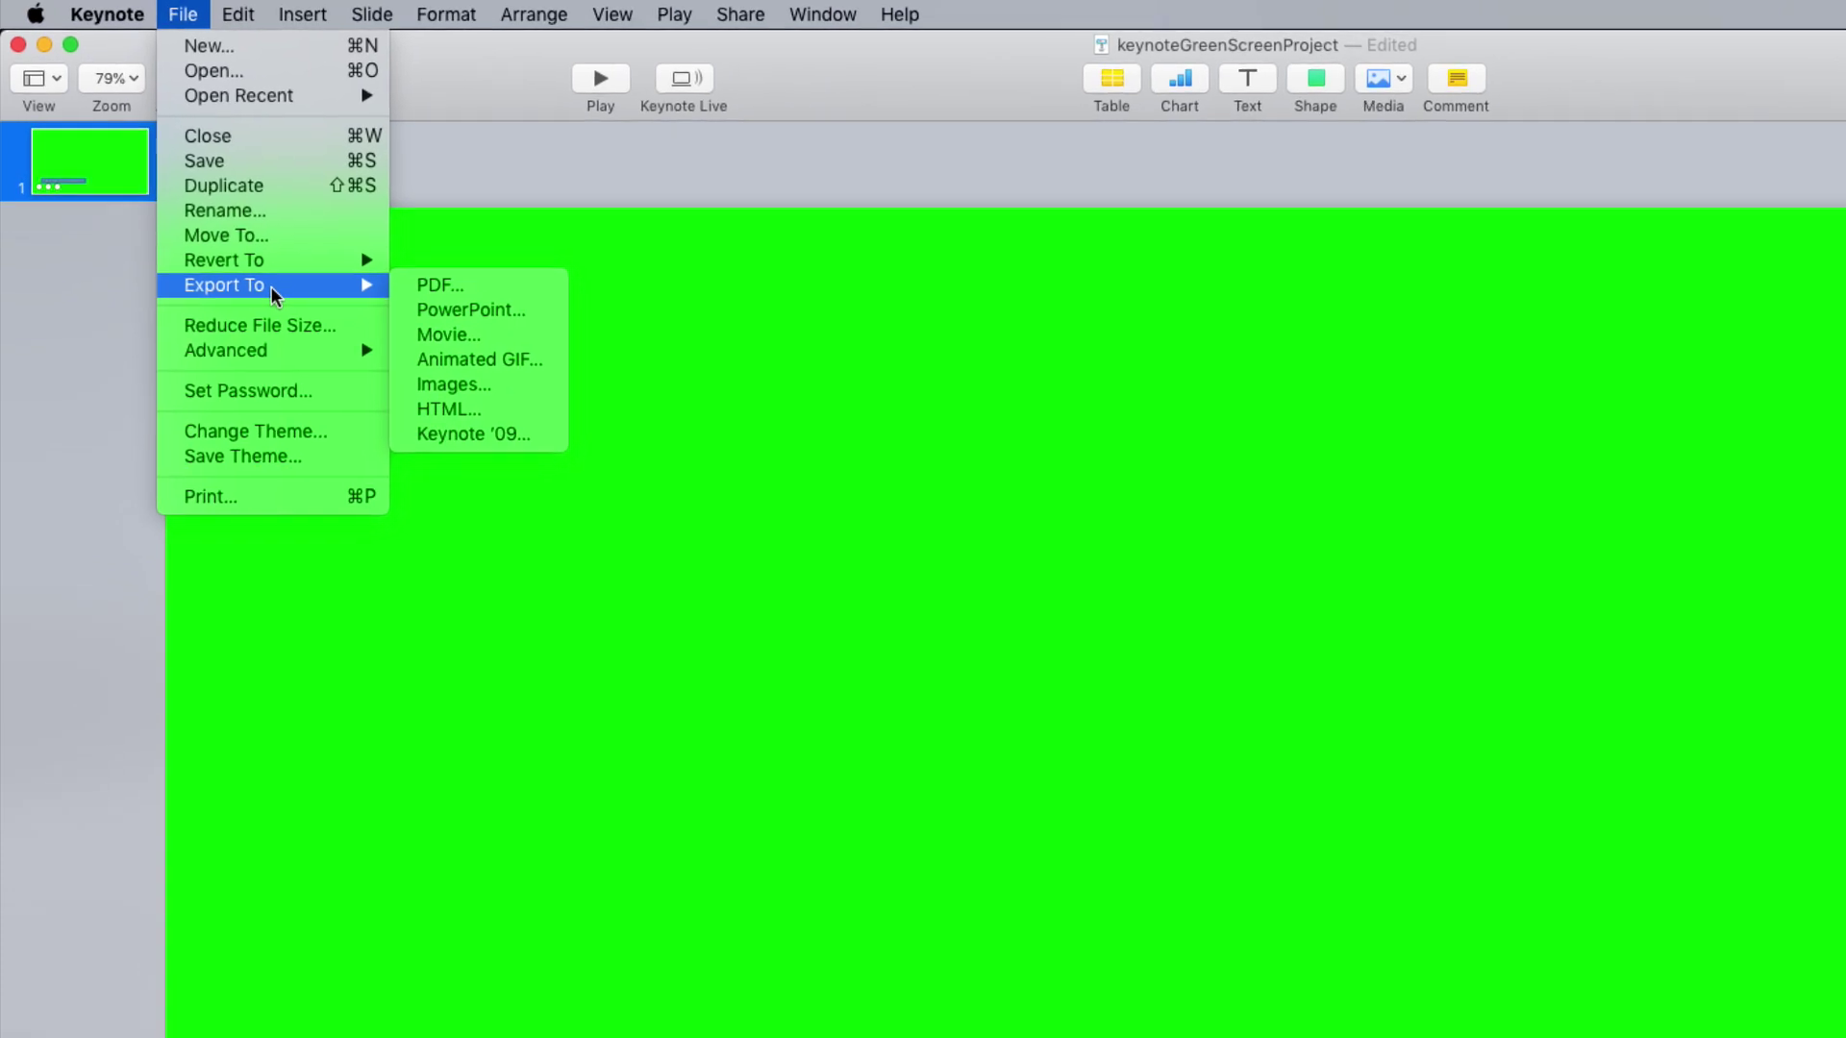
pyautogui.click(444, 343)
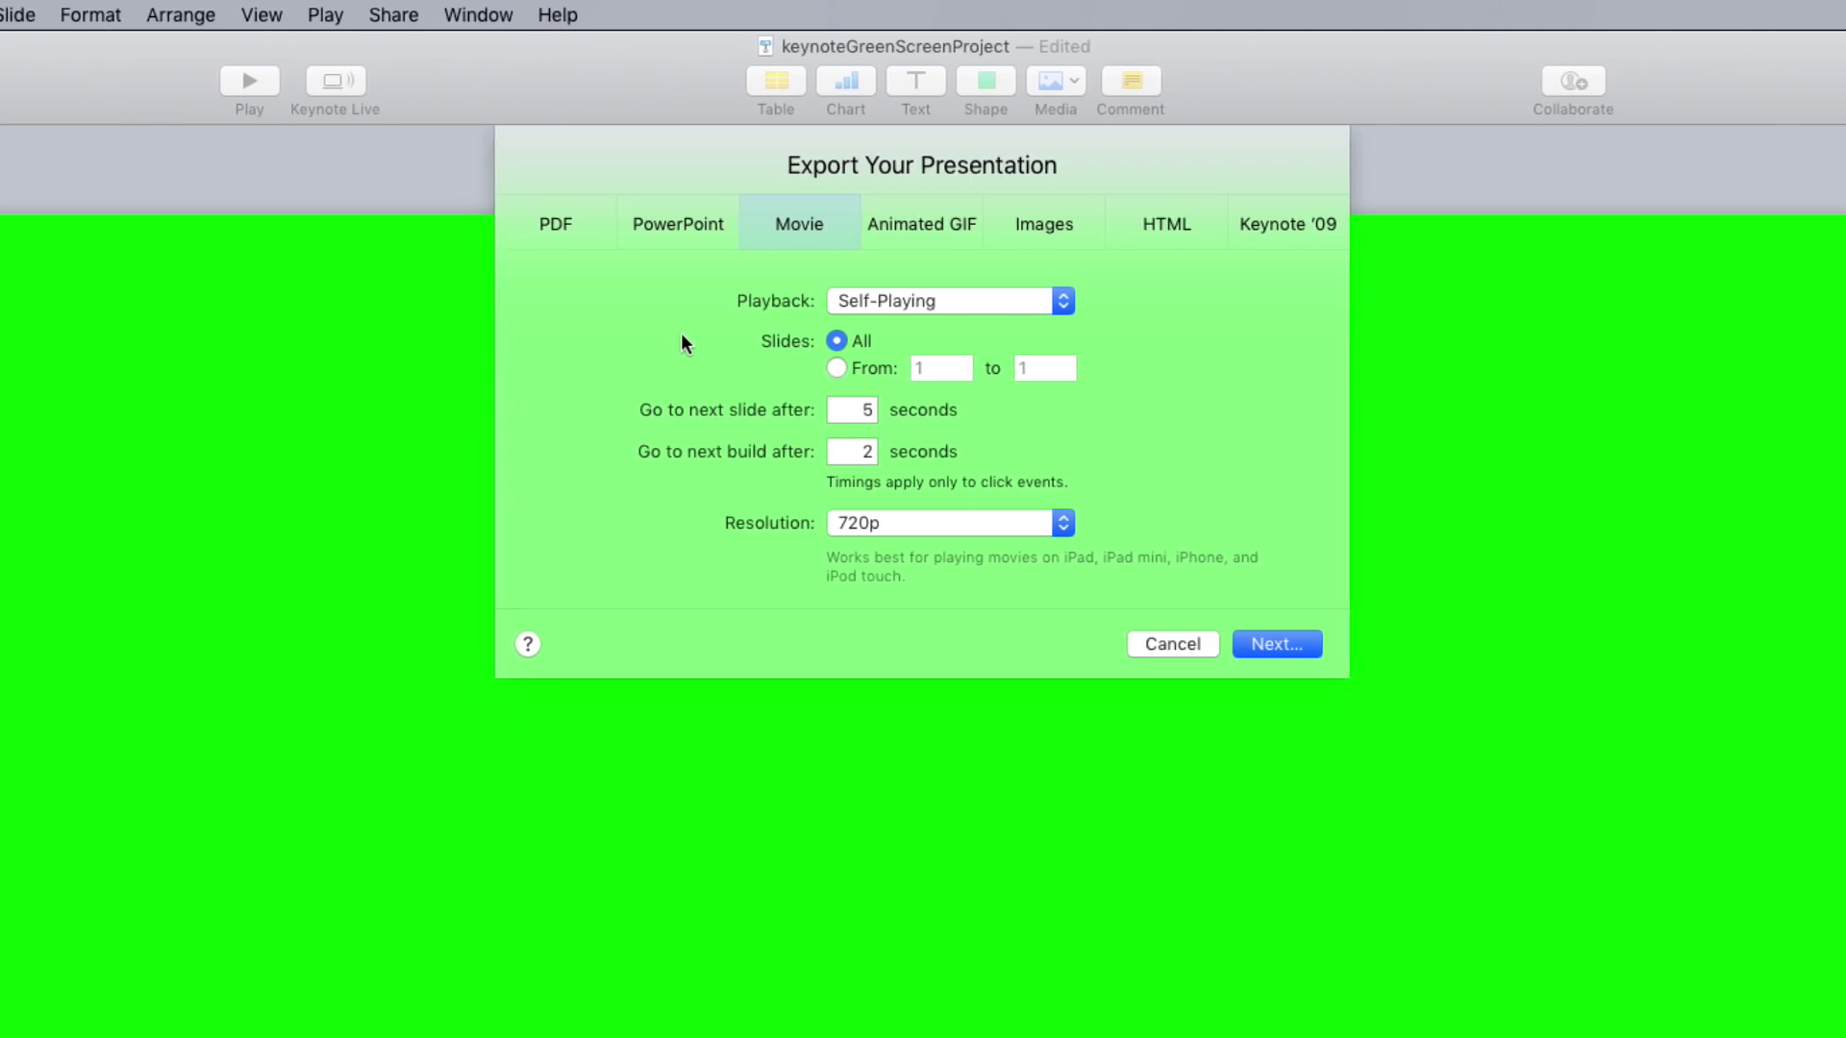
pyautogui.click(985, 310)
pyautogui.click(932, 302)
# - Set the movie export to custom 1920 × 1080 resolution with Apple ProRes 4444 compression
pyautogui.click(1062, 523)
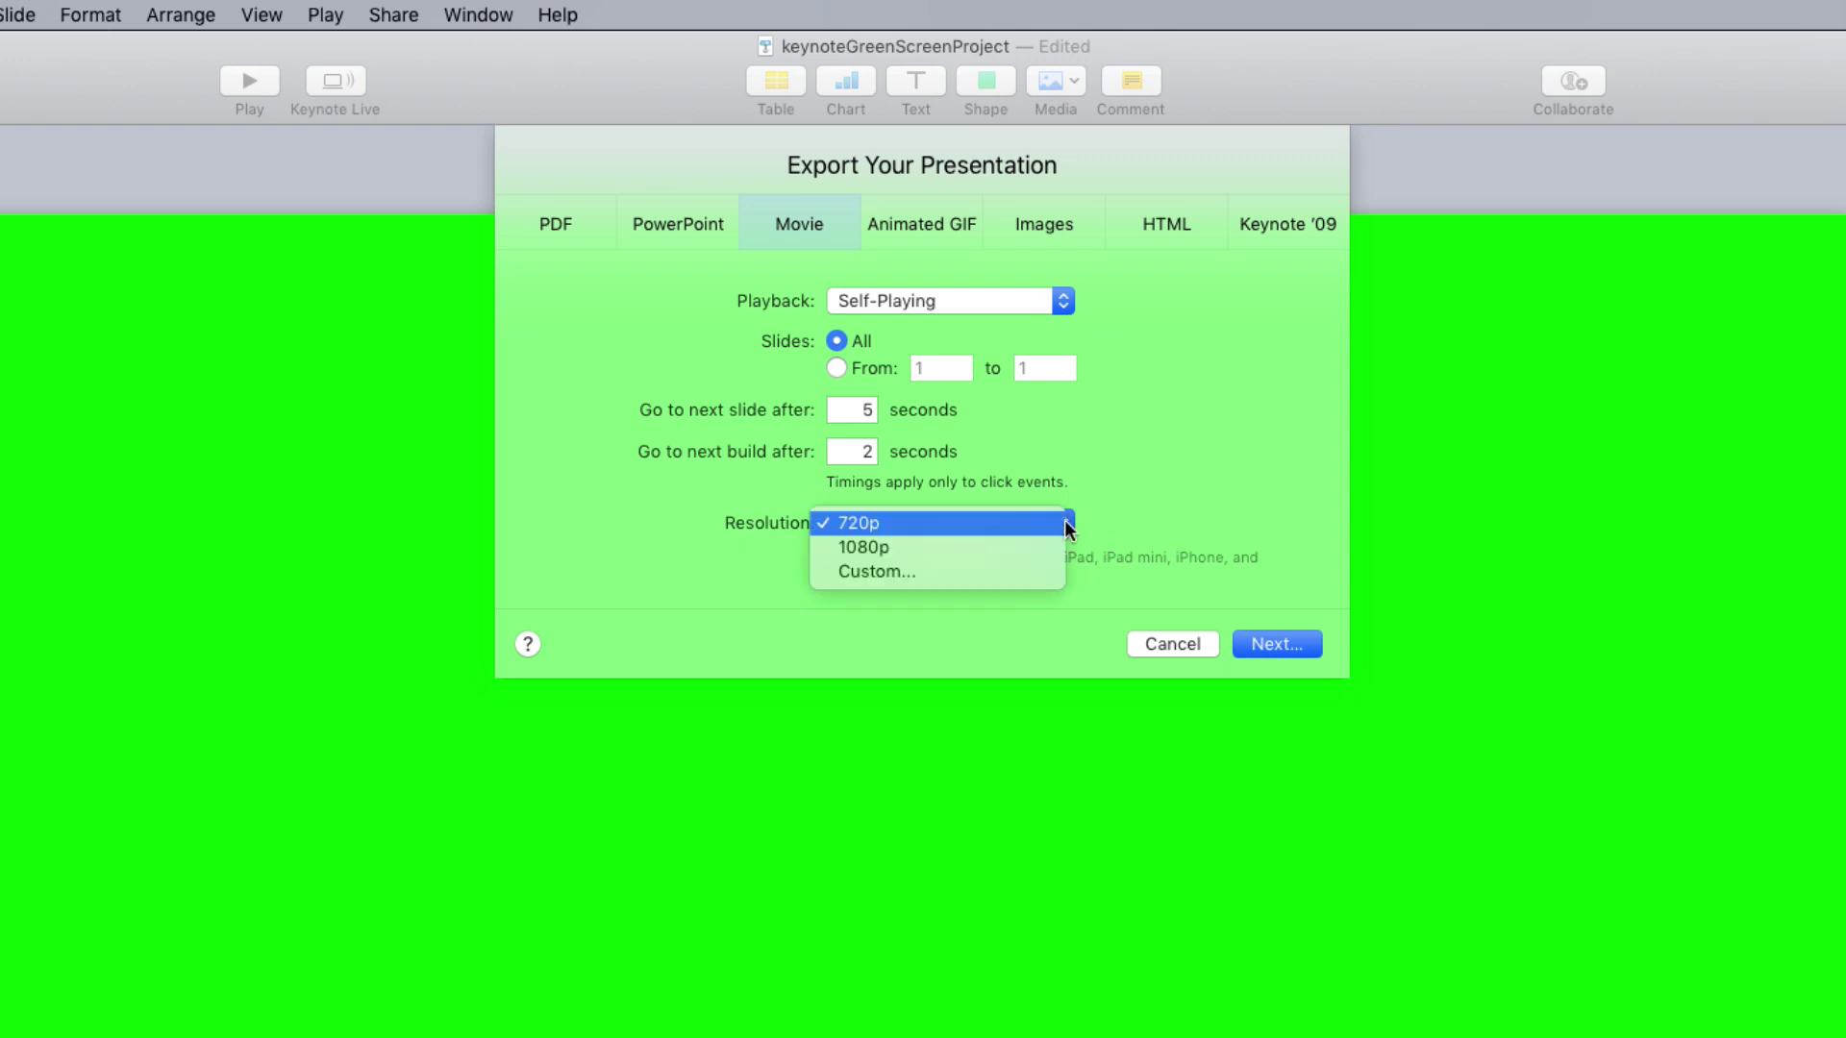
pyautogui.click(873, 571)
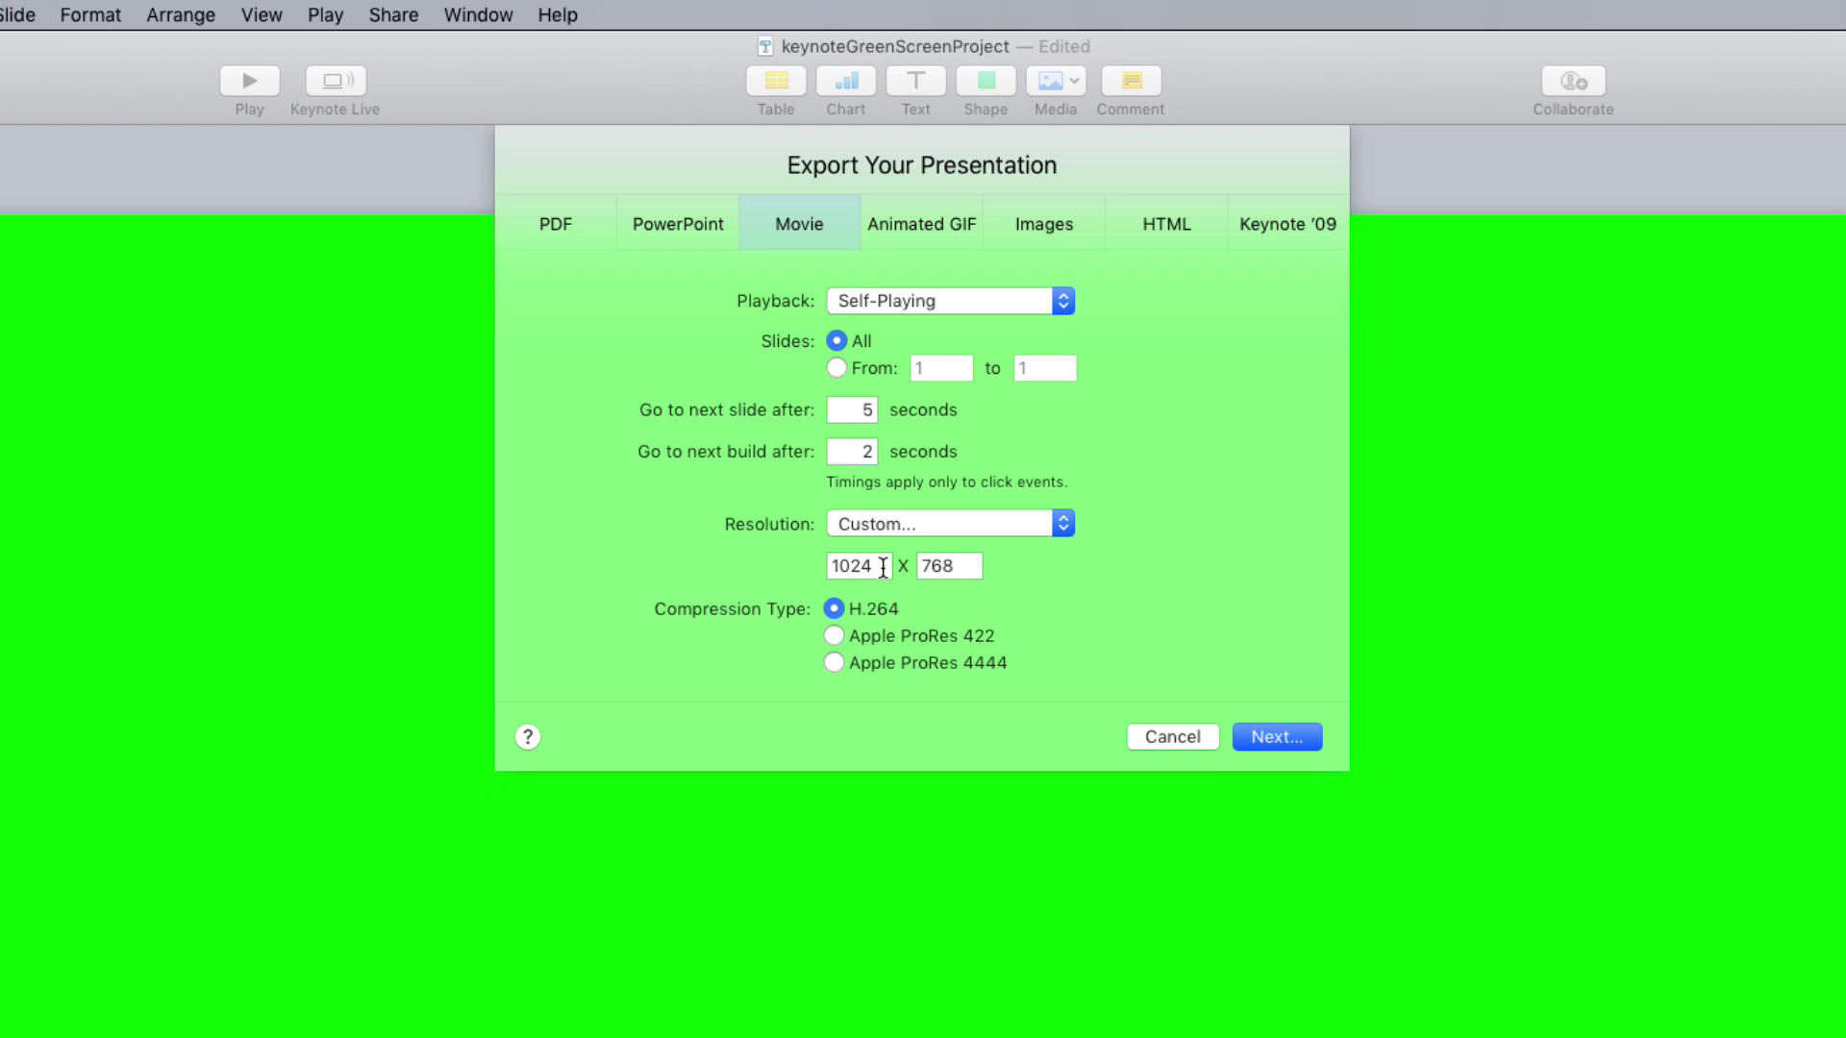
pyautogui.moveTo(871, 565); pyautogui.dragTo(826, 564)
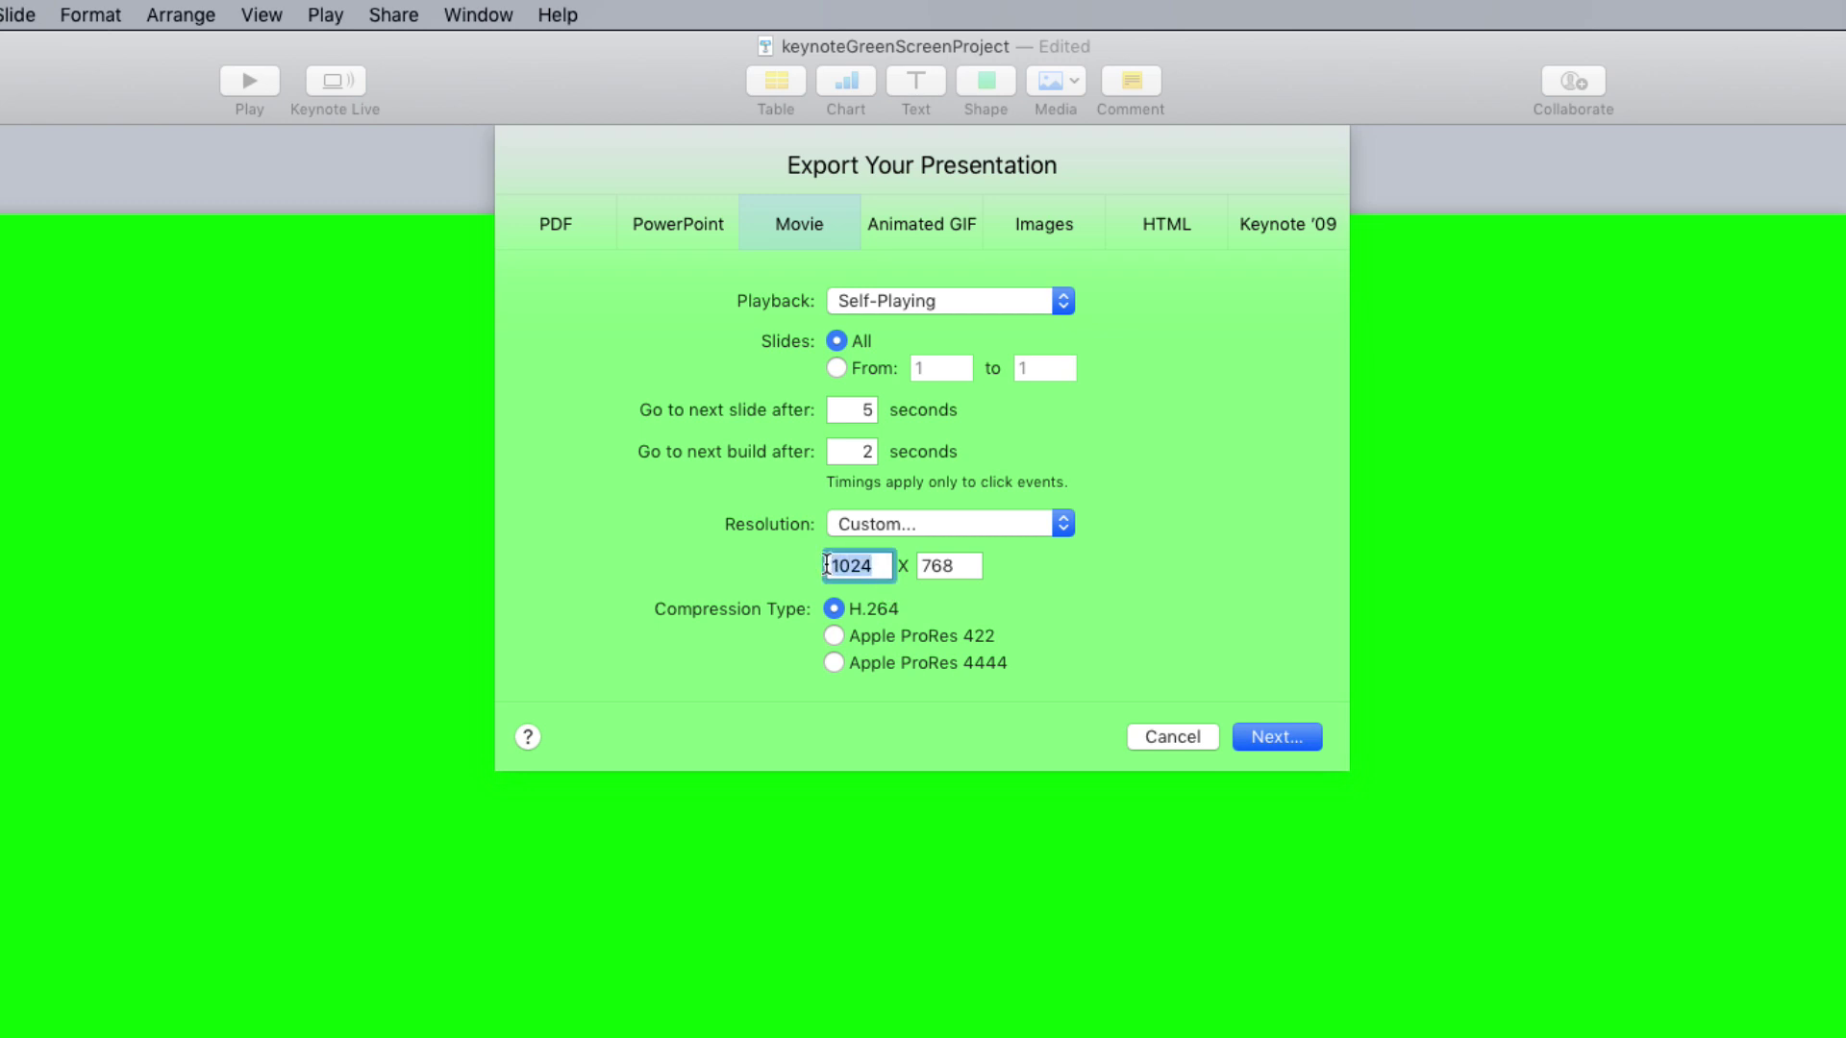
pyautogui.write('1920')
pyautogui.press('Tab')
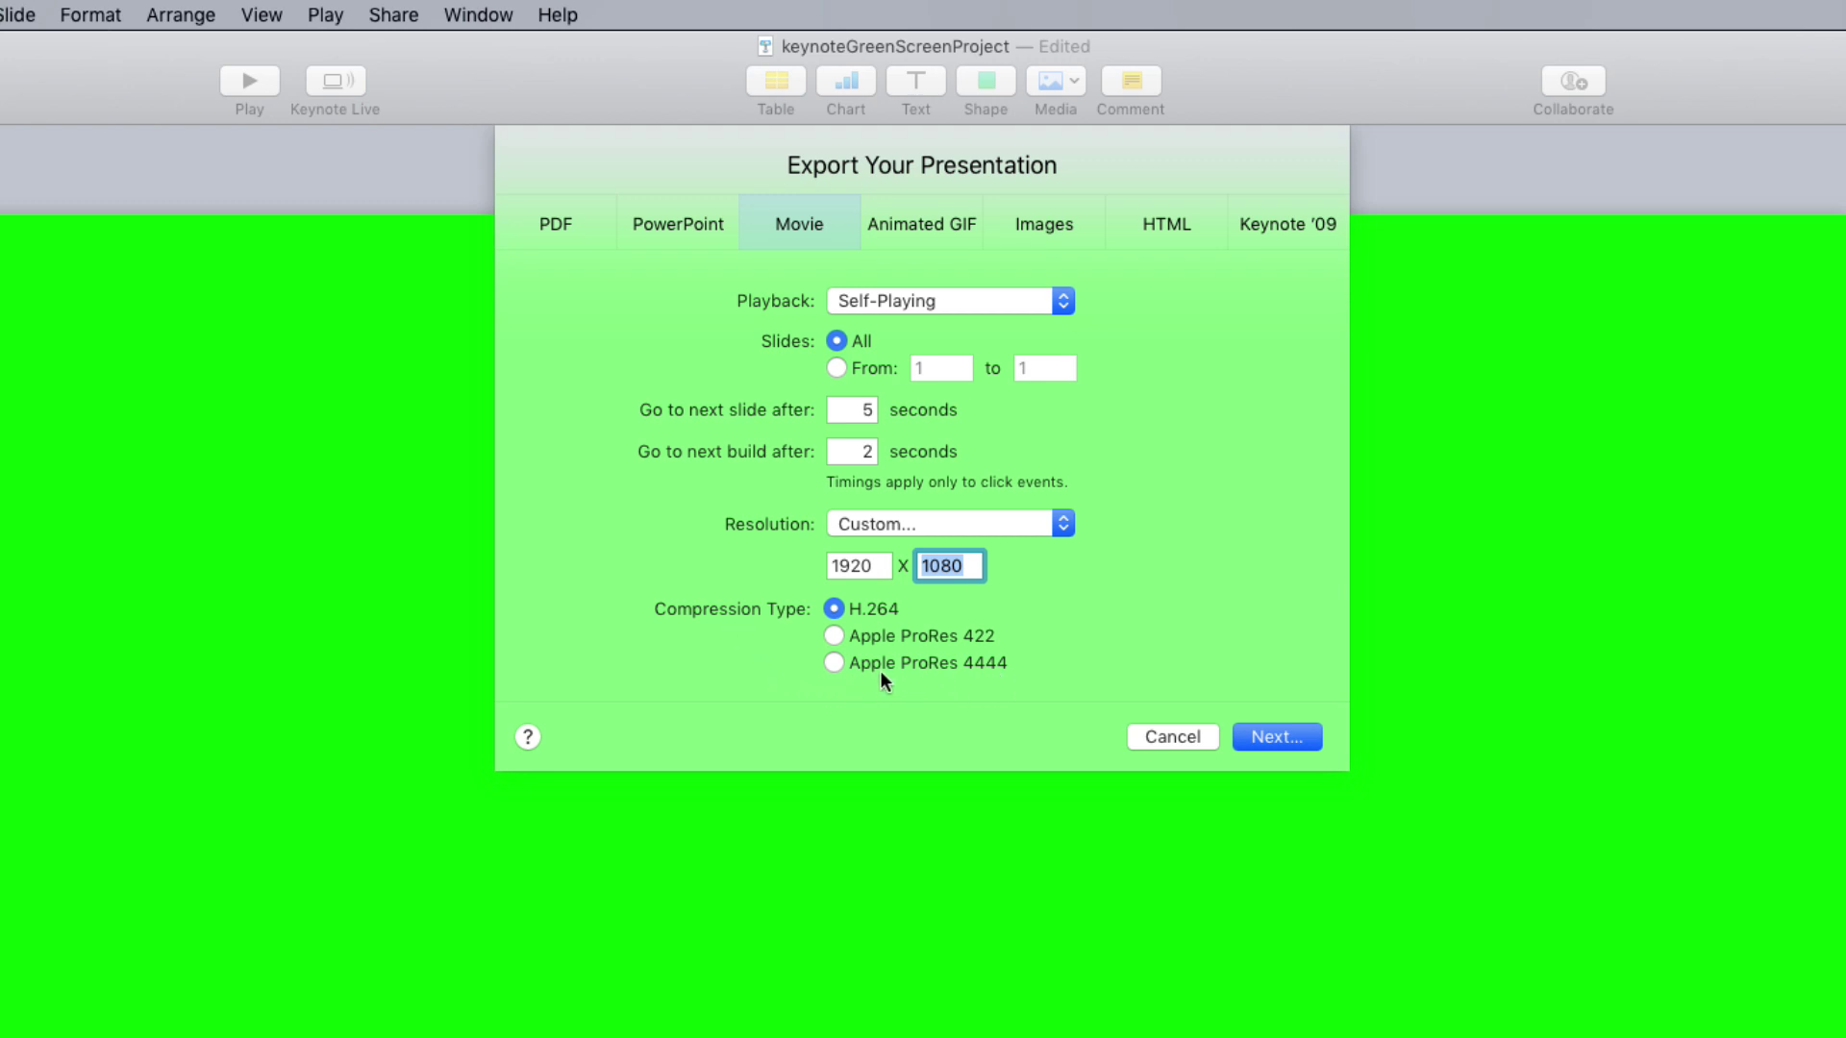
pyautogui.click(833, 663)
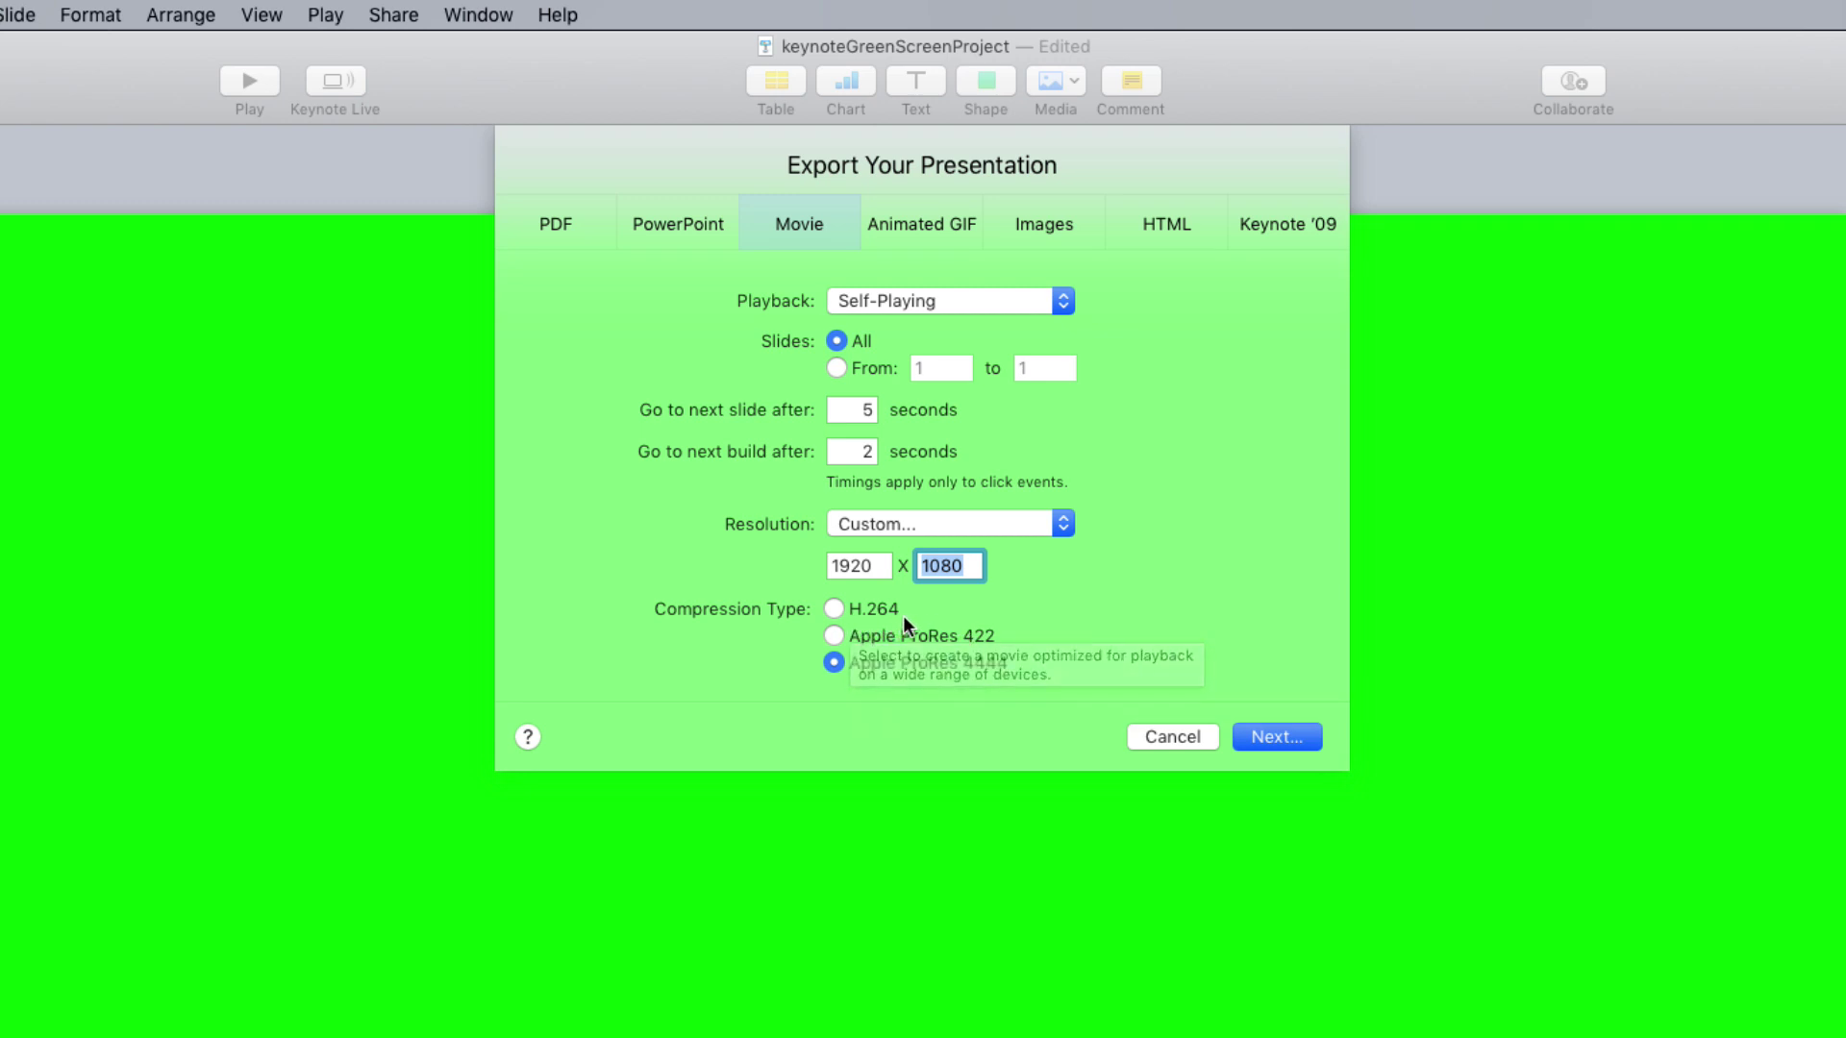
# - Export the movie to the Desktop as 'keynoteGreenScreenProject_movie'
pyautogui.click(1288, 742)
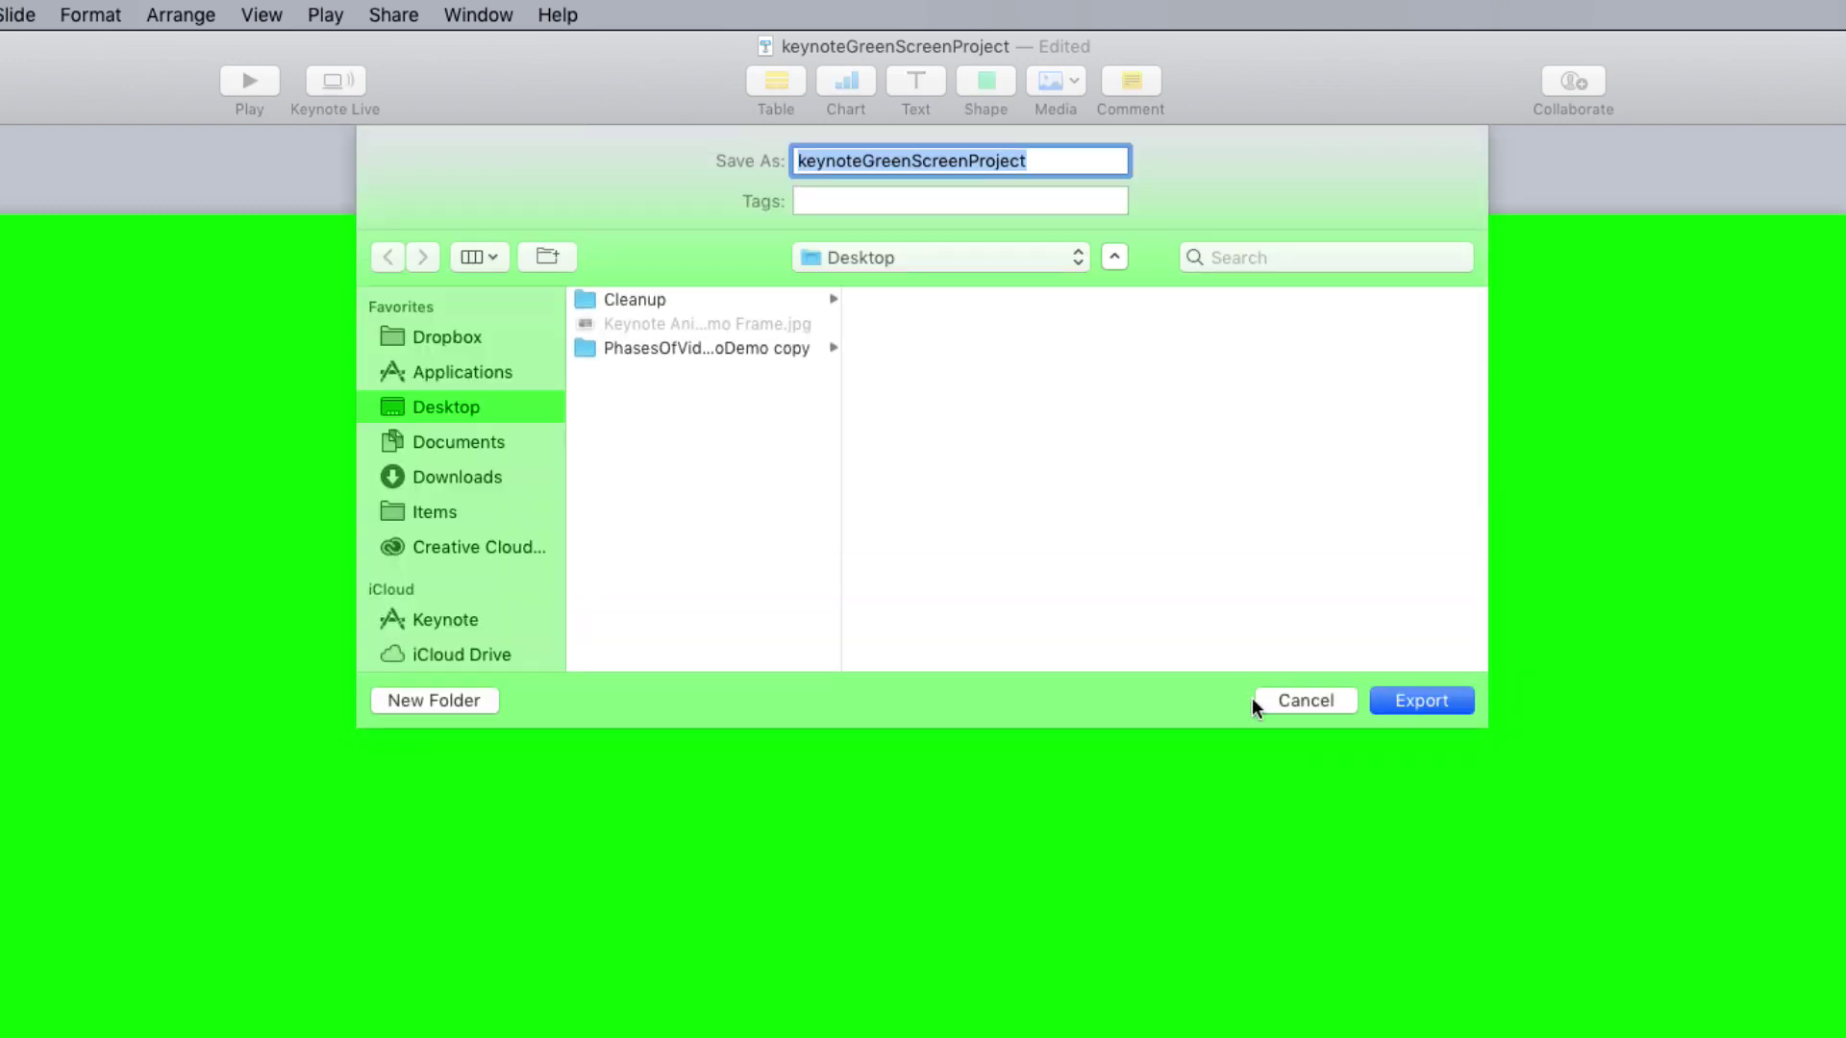
pyautogui.click(1104, 157)
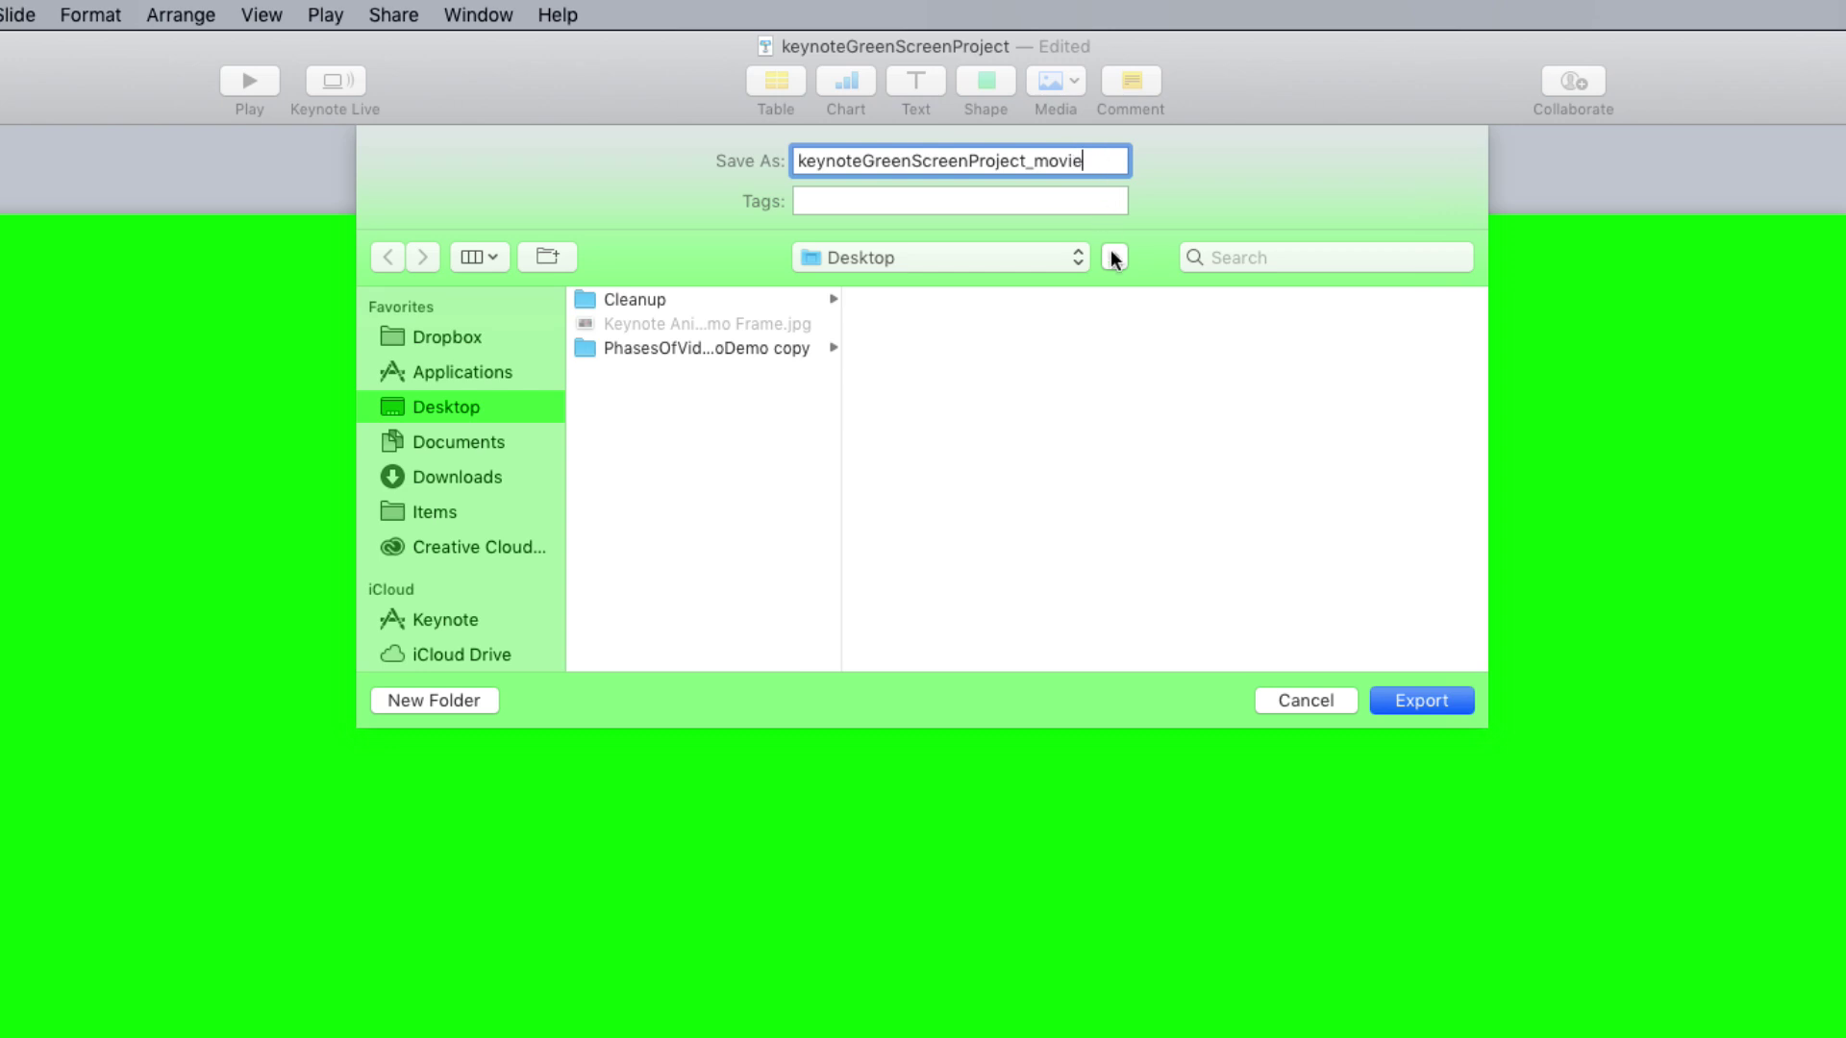
pyautogui.click(1405, 701)
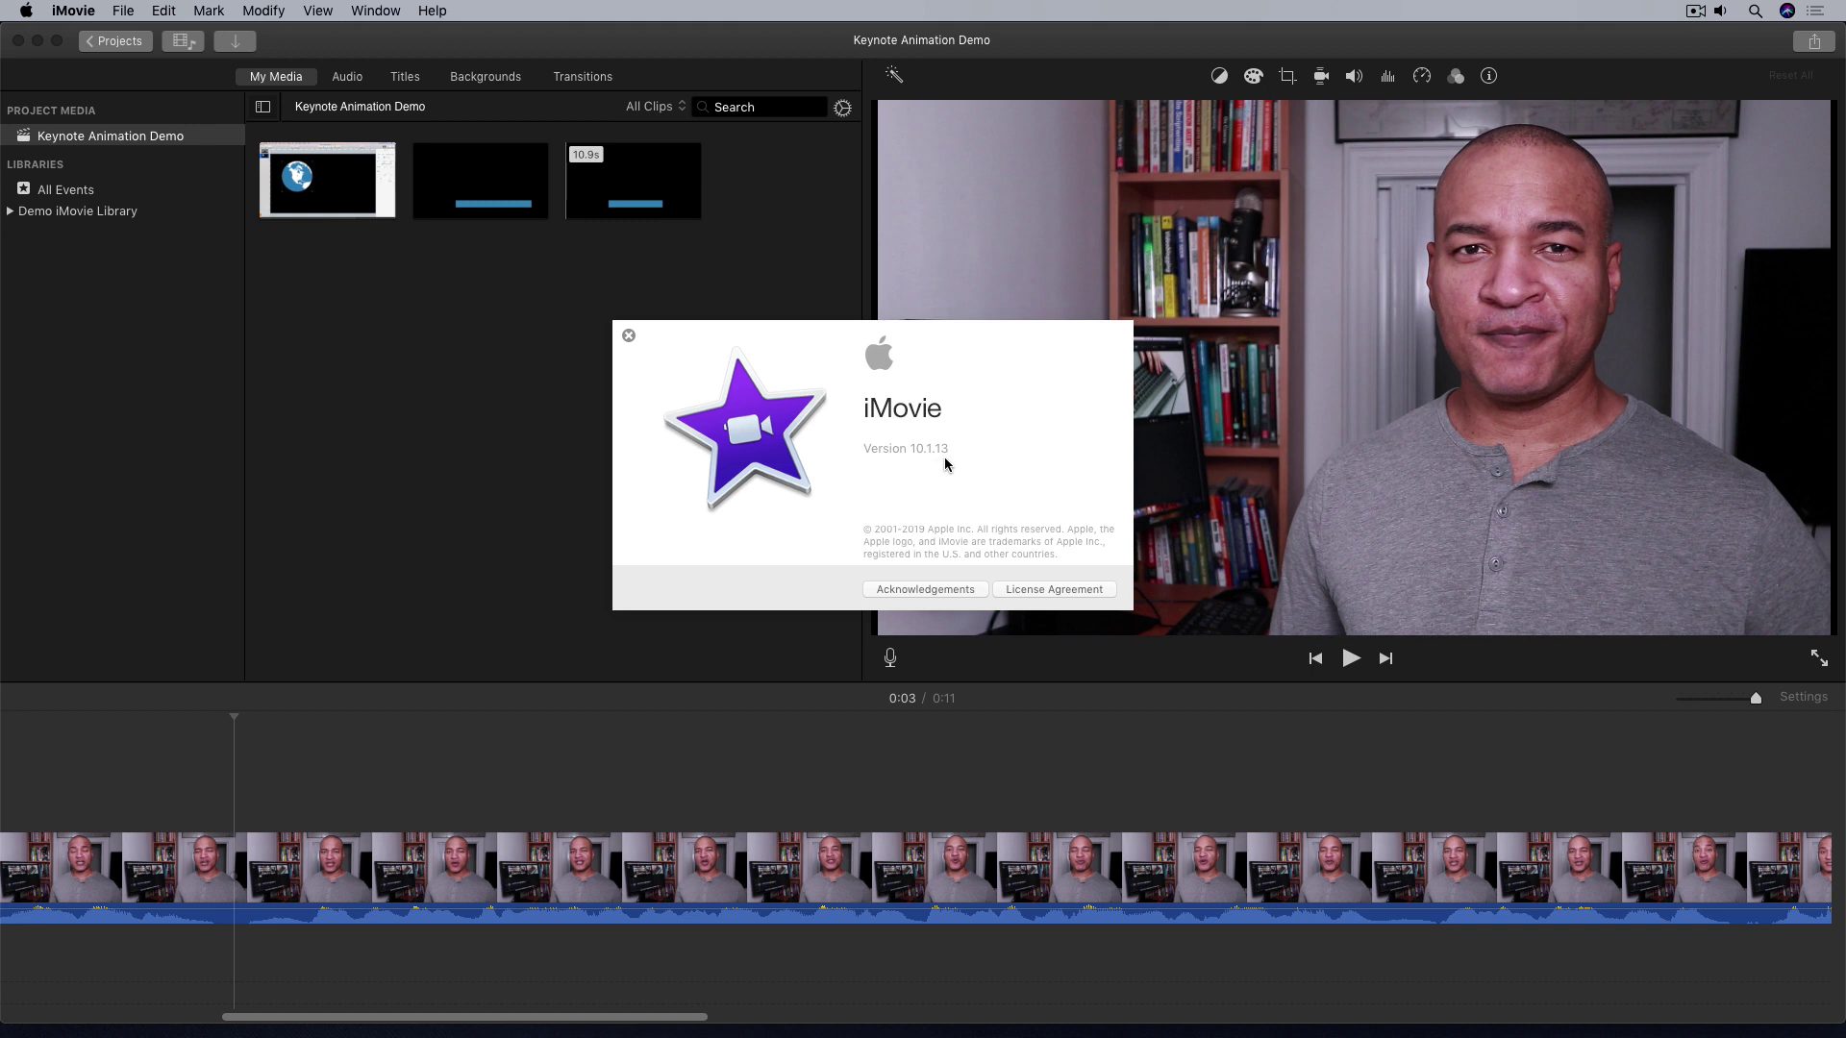
# - Close the About iMovie window to return to the Keynote Animation Demo project
pyautogui.click(629, 335)
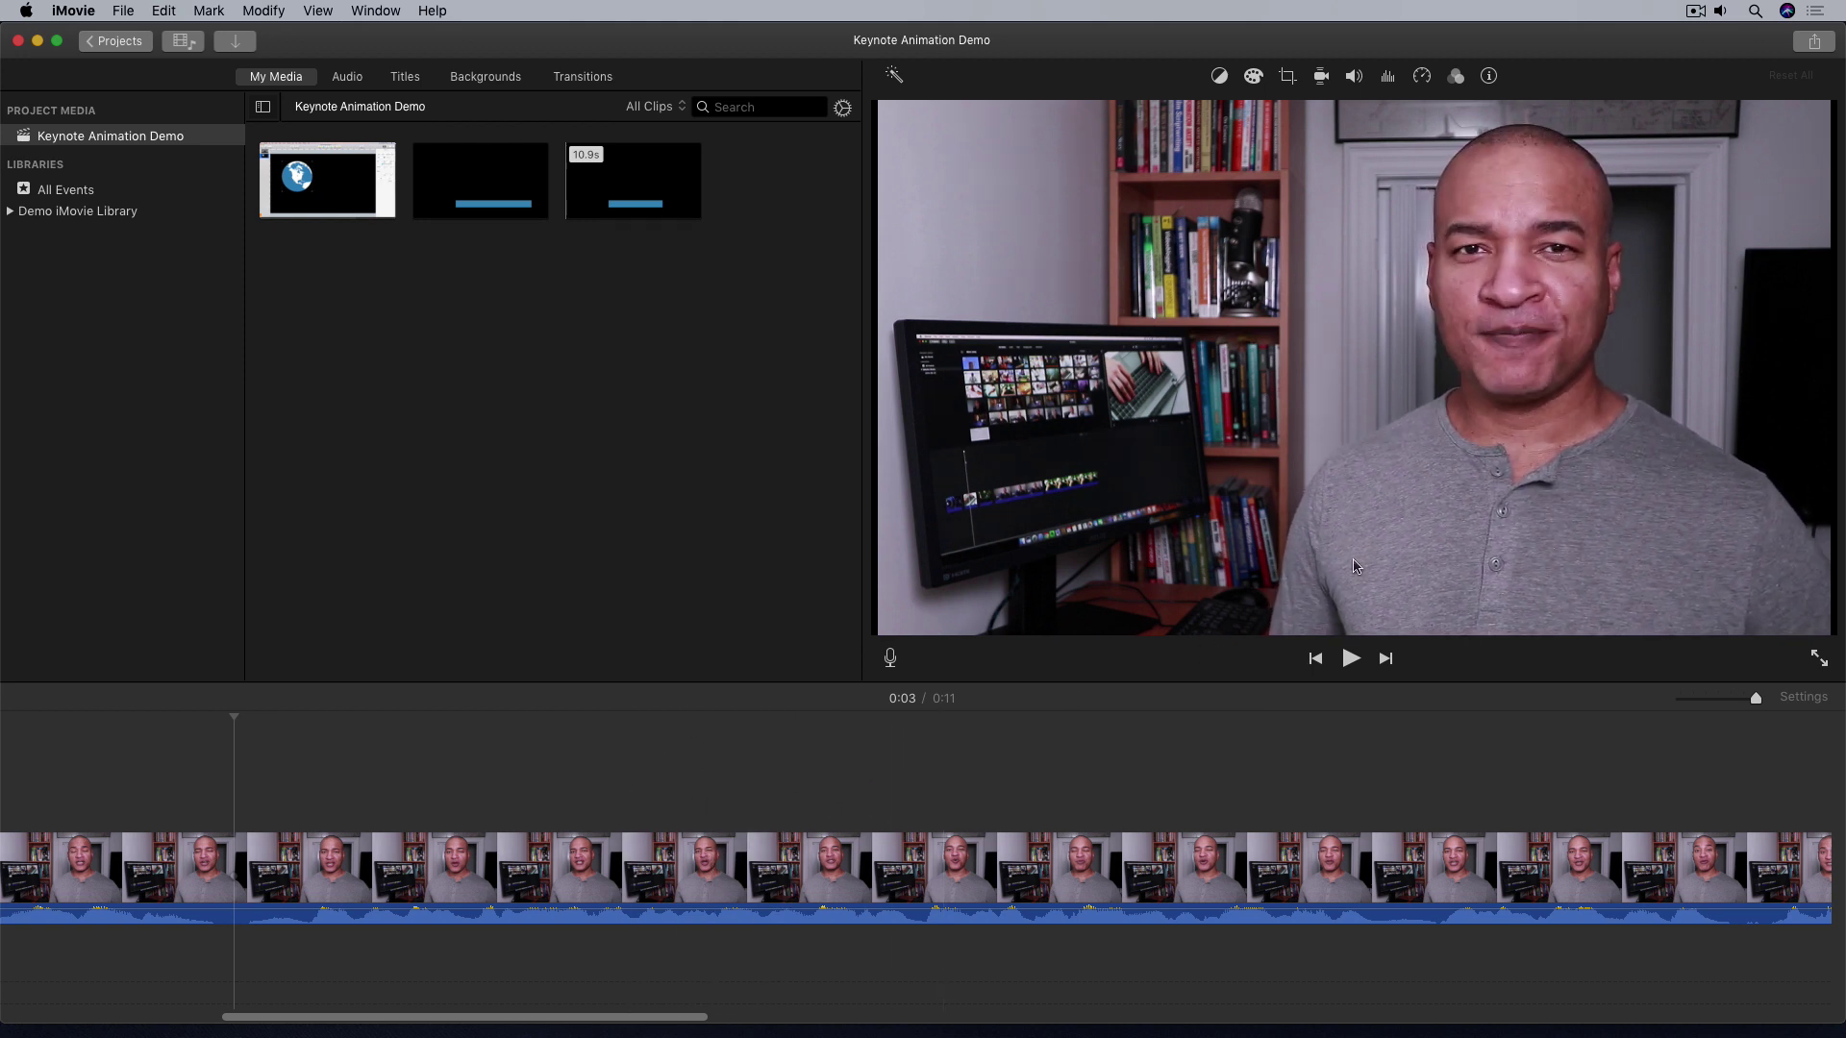
# - Drag keynoteGreenScreenProject_movie from the Desktop above the talking-head clip and slide it to the timeline start
pyautogui.press('super+Tab')
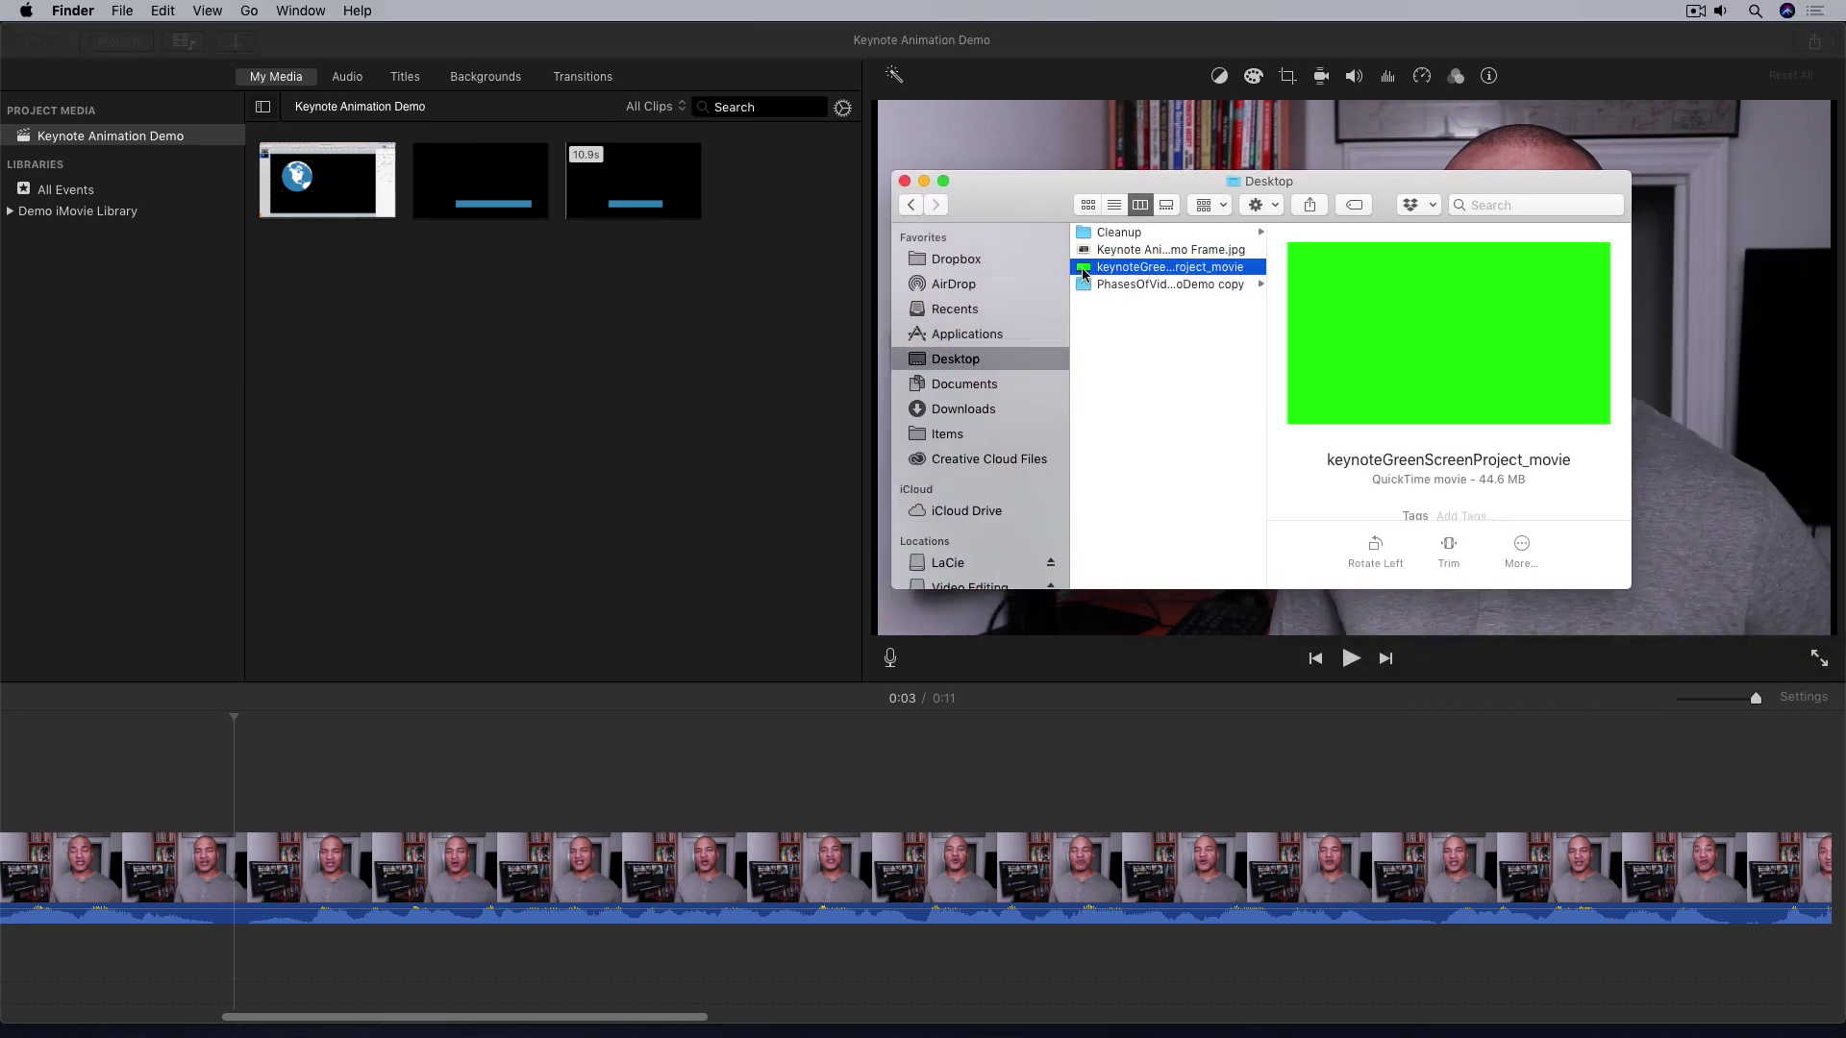
pyautogui.moveTo(1078, 275); pyautogui.dragTo(5, 794)
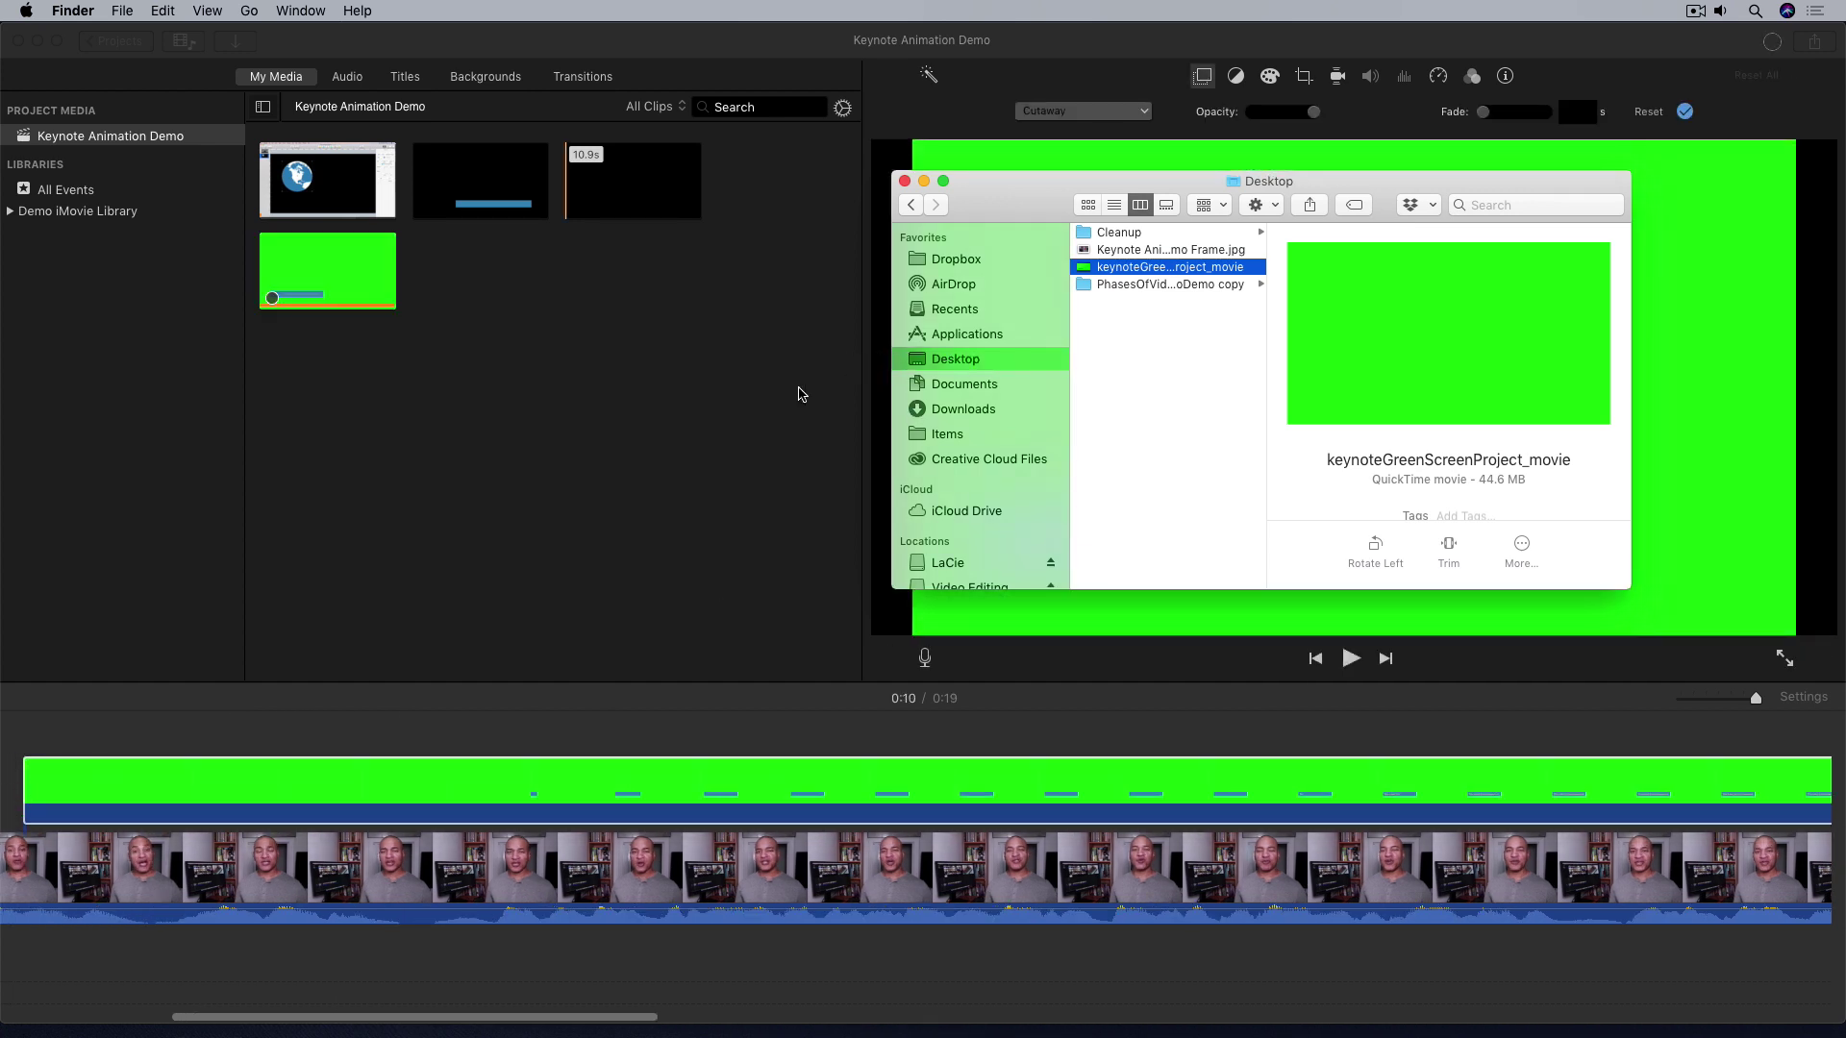
pyautogui.click(802, 394)
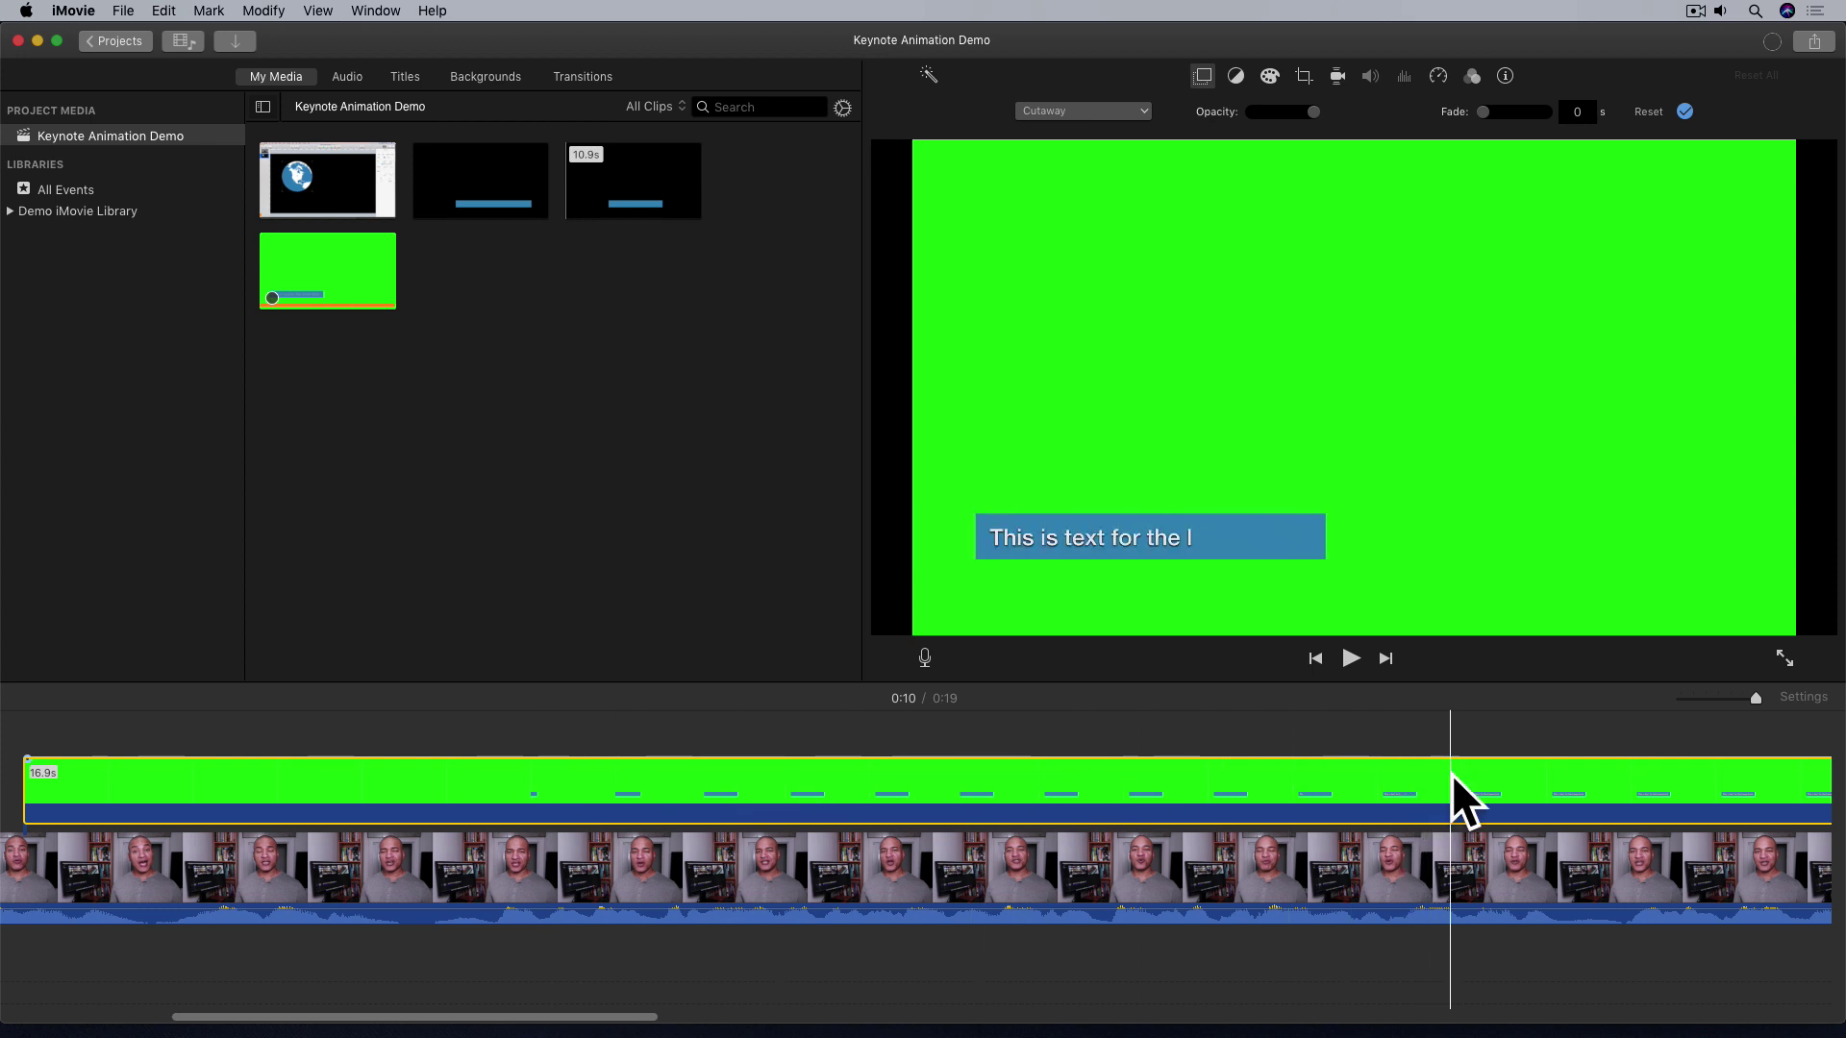
pyautogui.moveTo(1731, 774); pyautogui.dragTo(1549, 766)
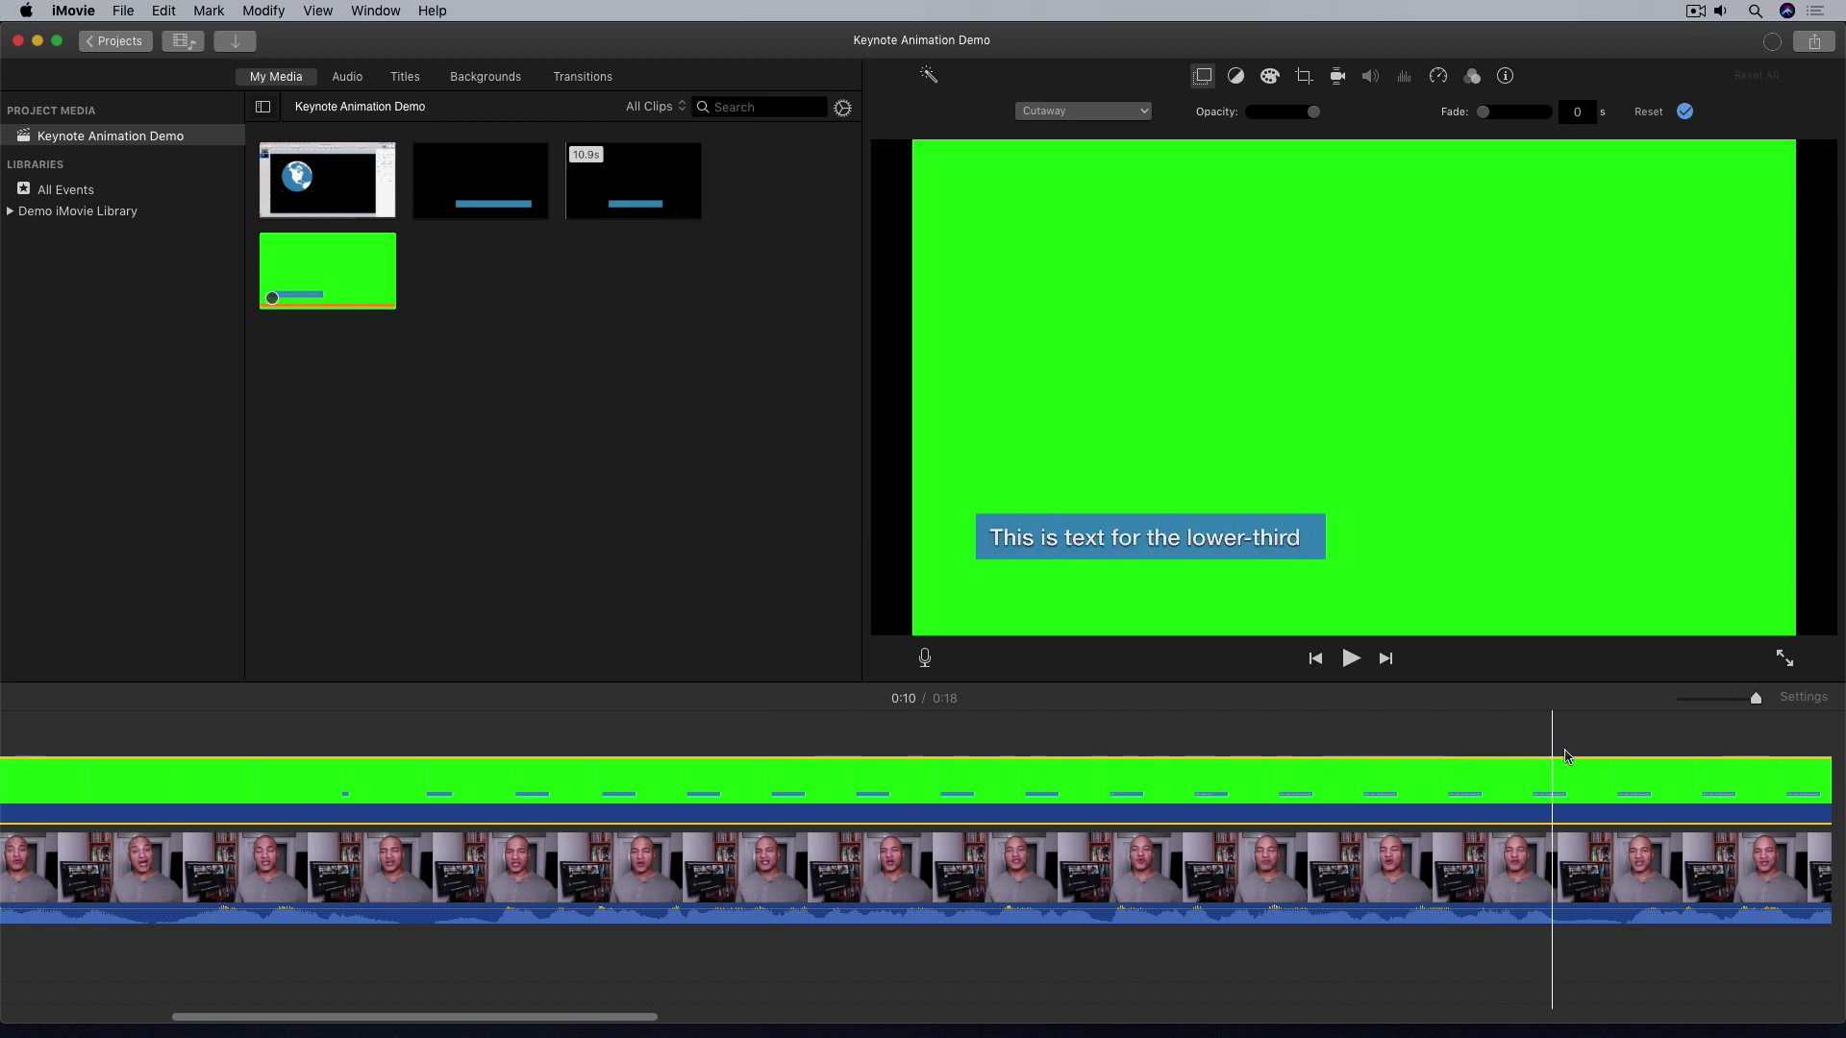
# - Apply the Green/Blue Screen overlay style to the lower-third clip
pyautogui.click(1096, 733)
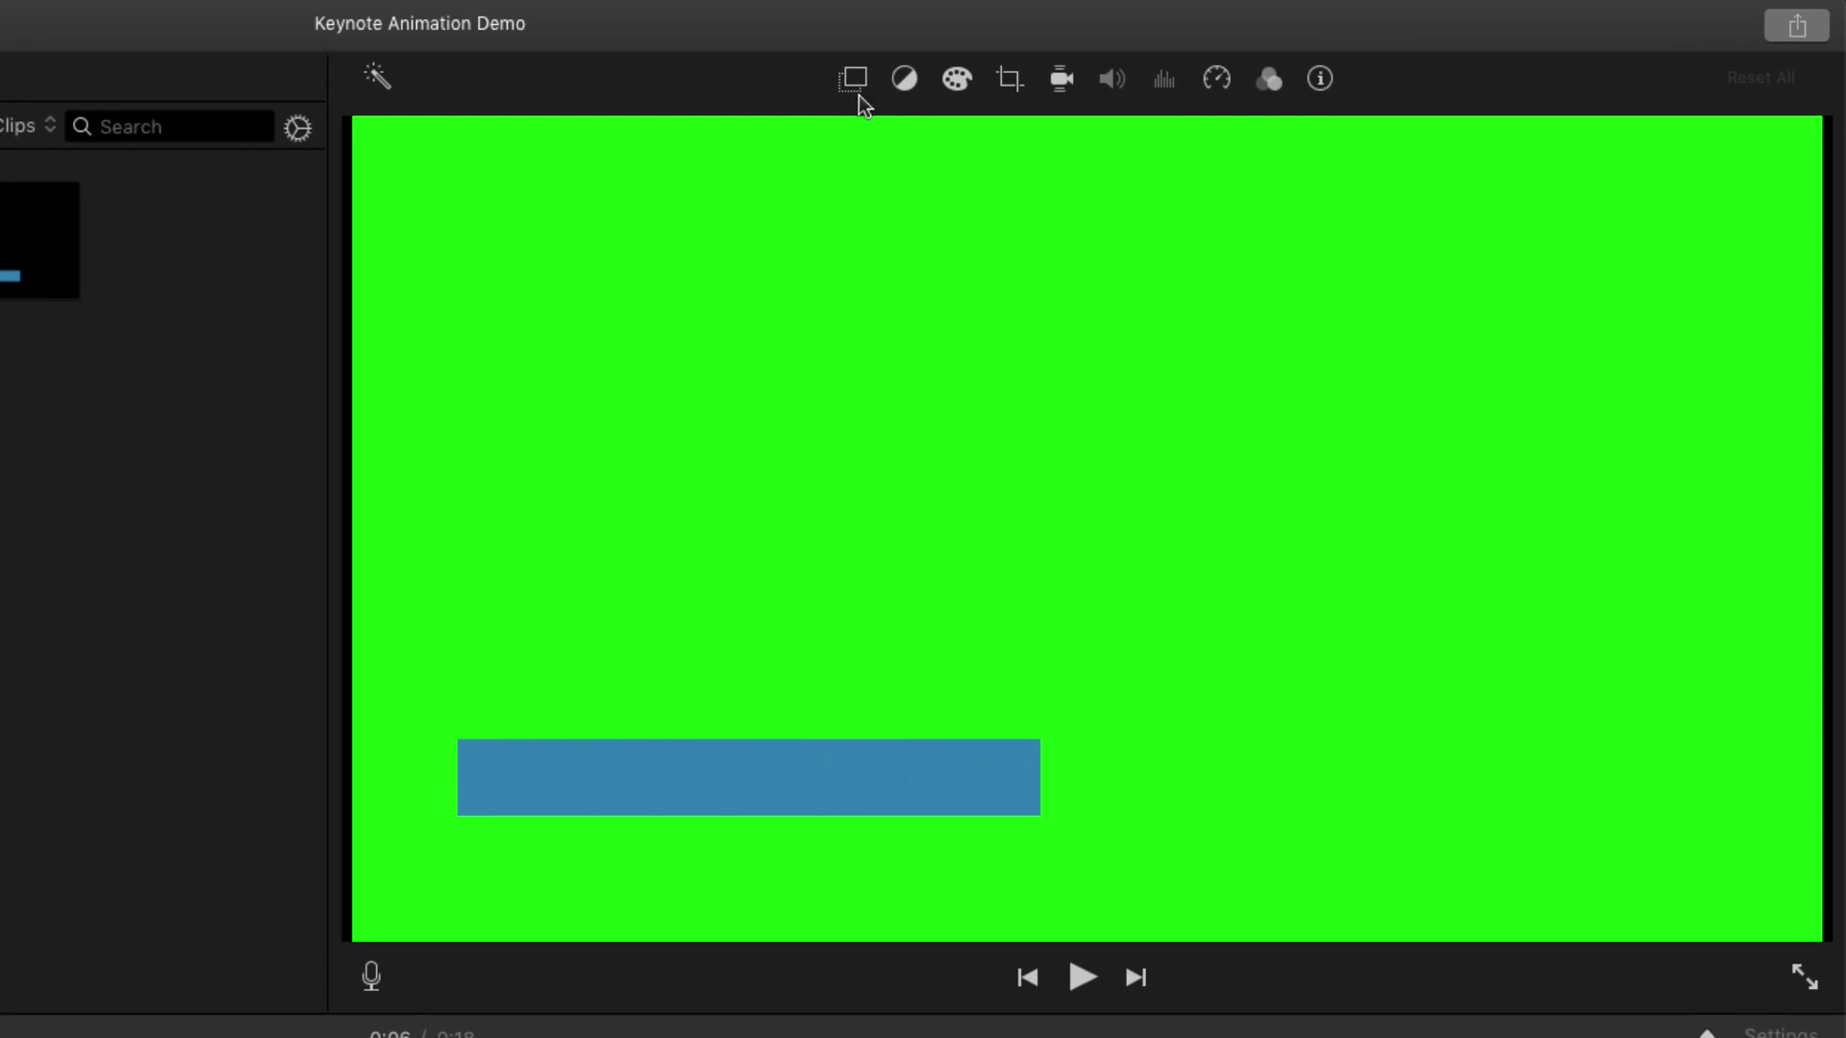
pyautogui.click(842, 80)
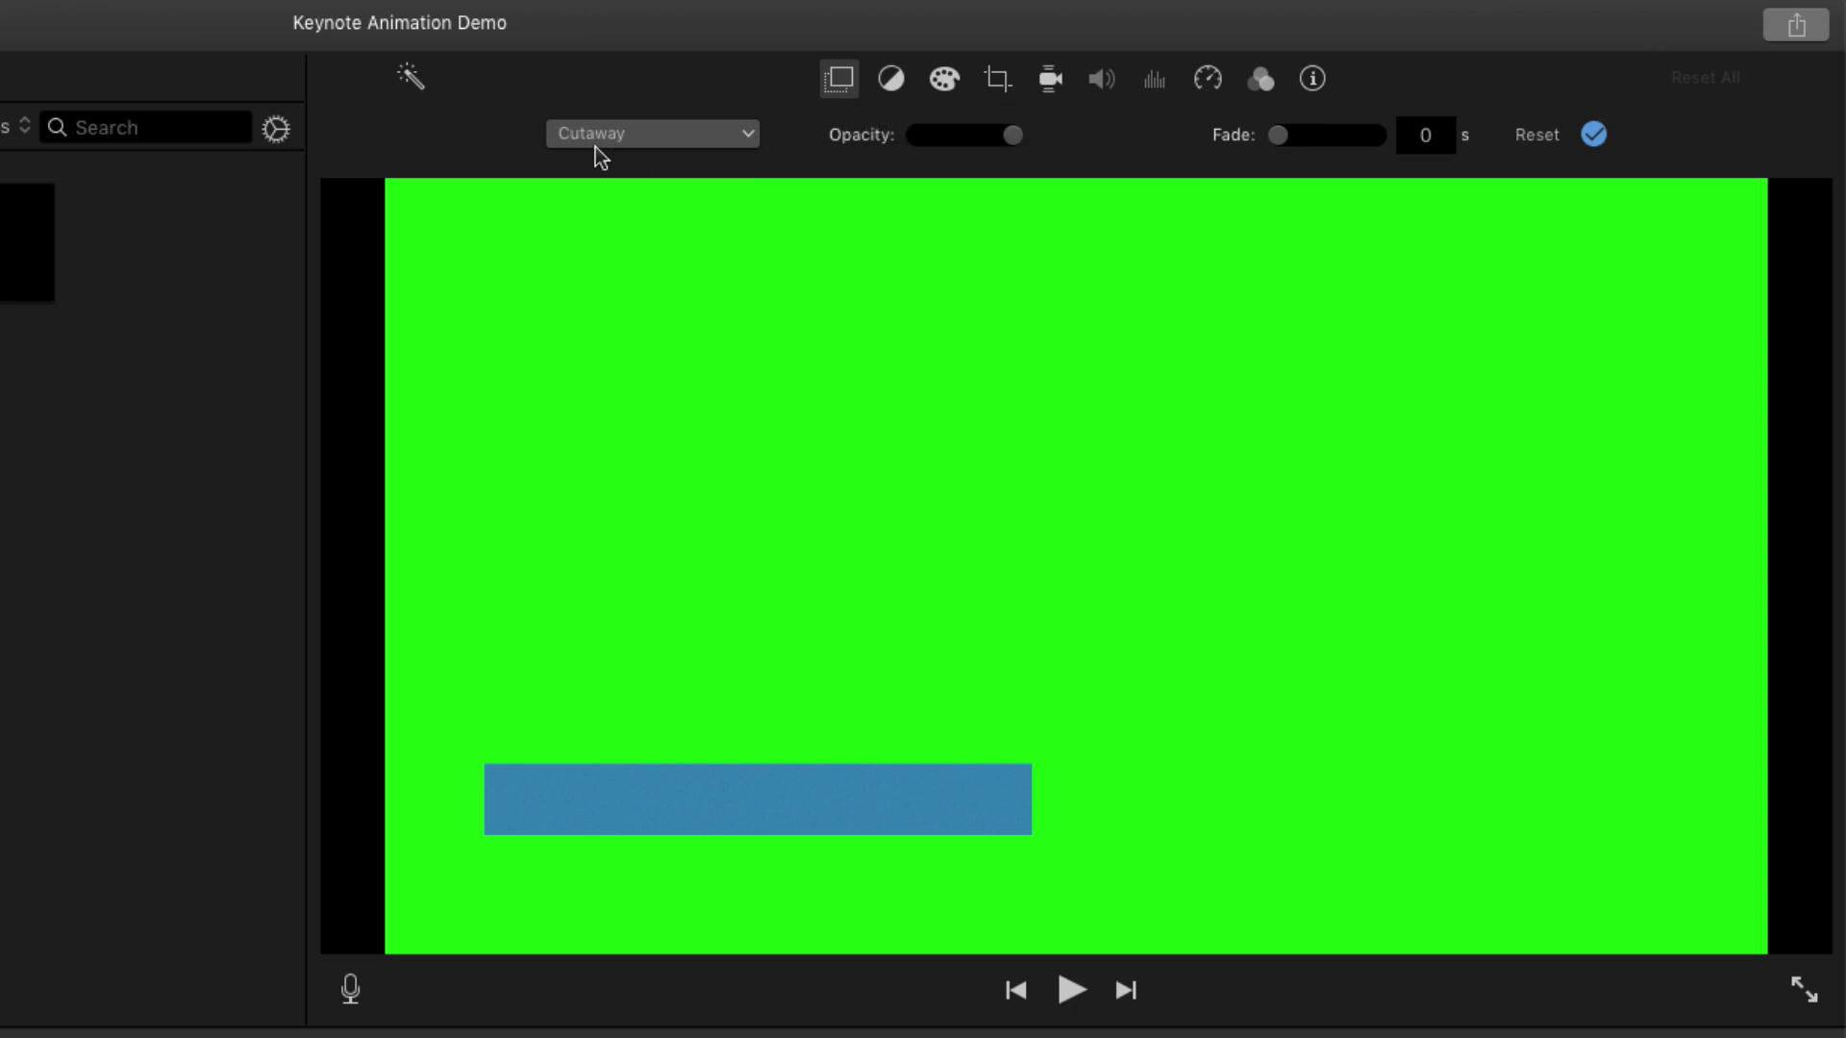
pyautogui.click(719, 146)
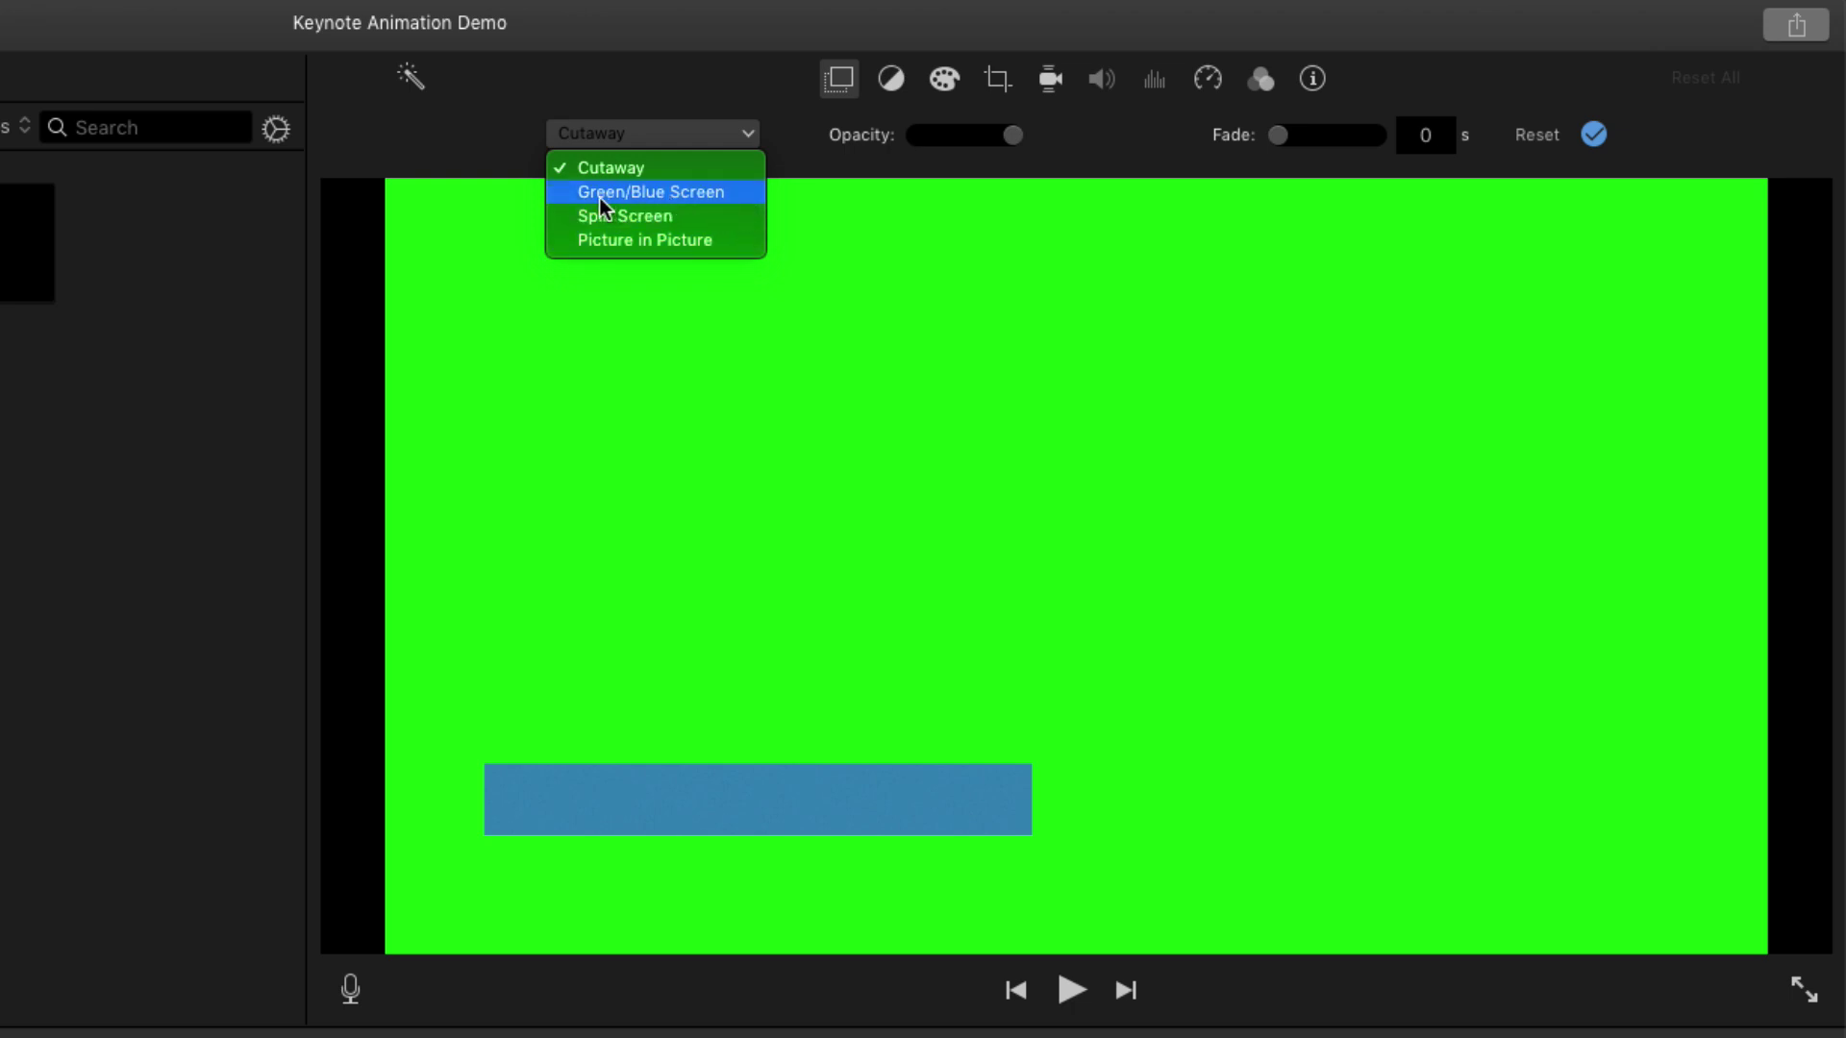
pyautogui.click(709, 192)
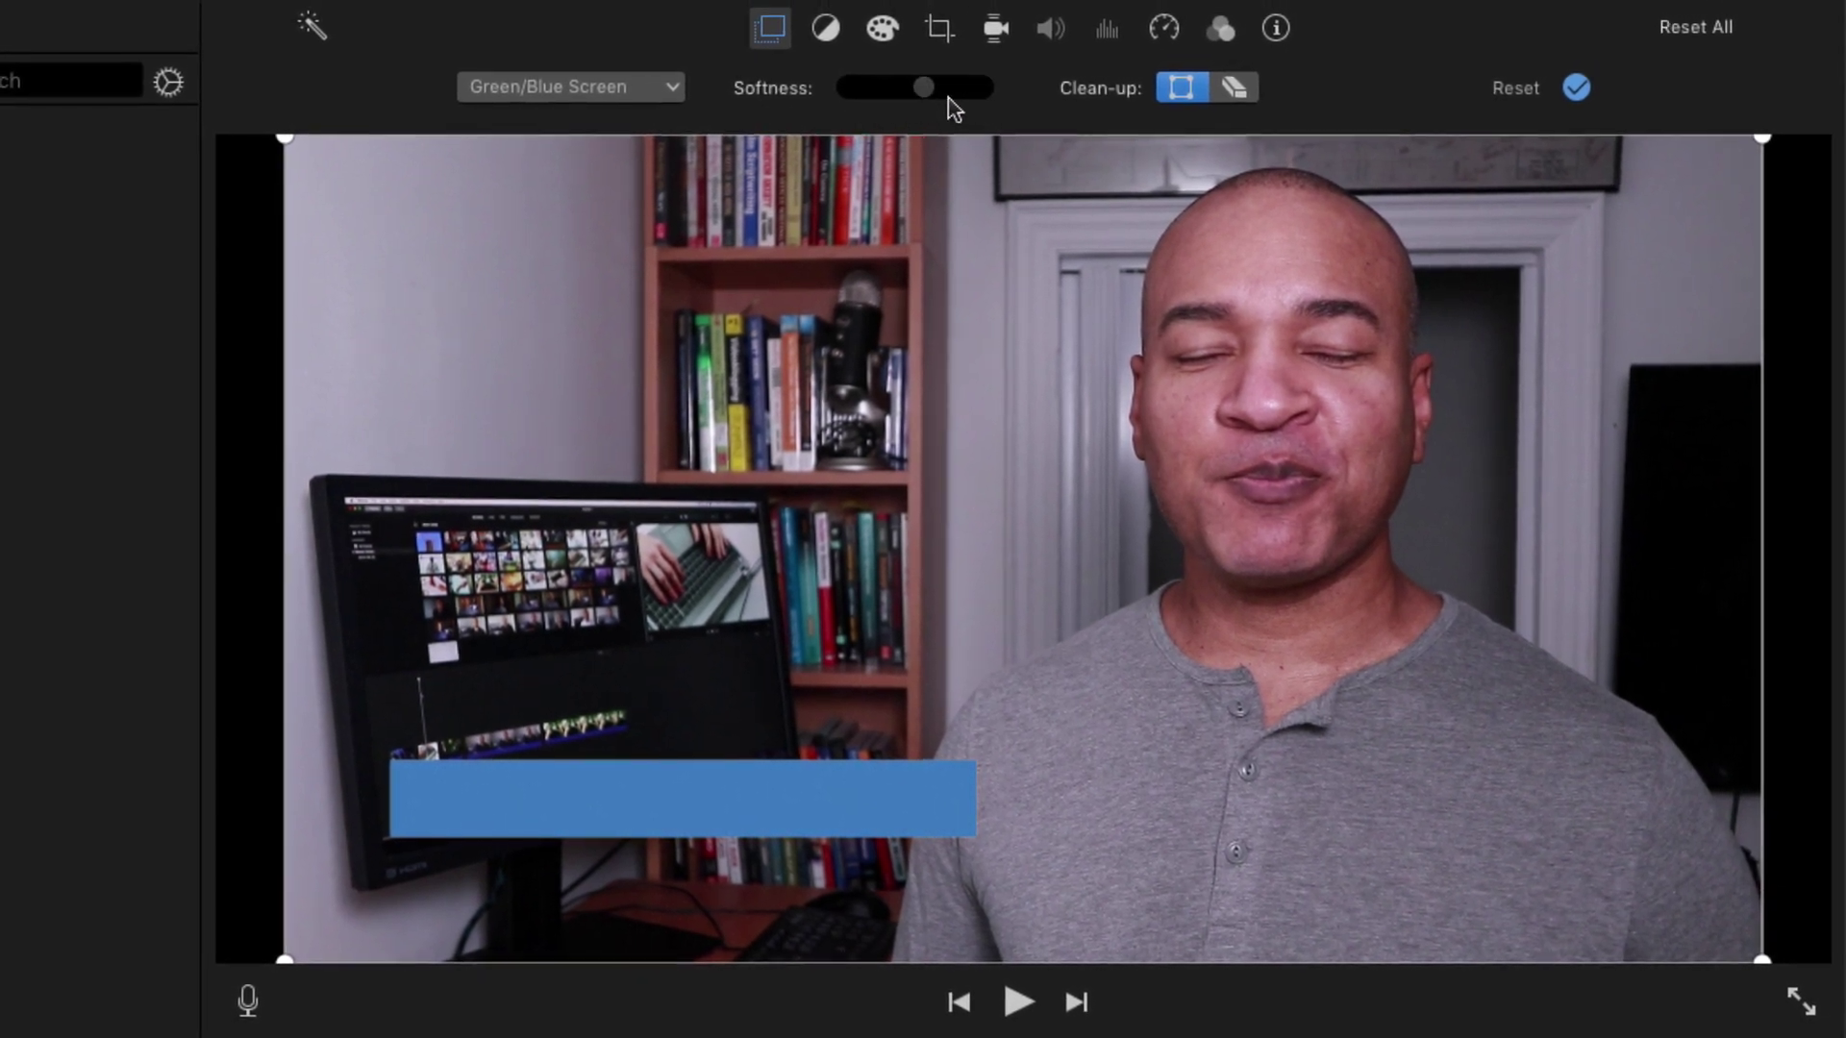
# - Raise the green-screen Softness and play the timeline to preview the keyed caption
pyautogui.moveTo(981, 88); pyautogui.dragTo(1240, 92)
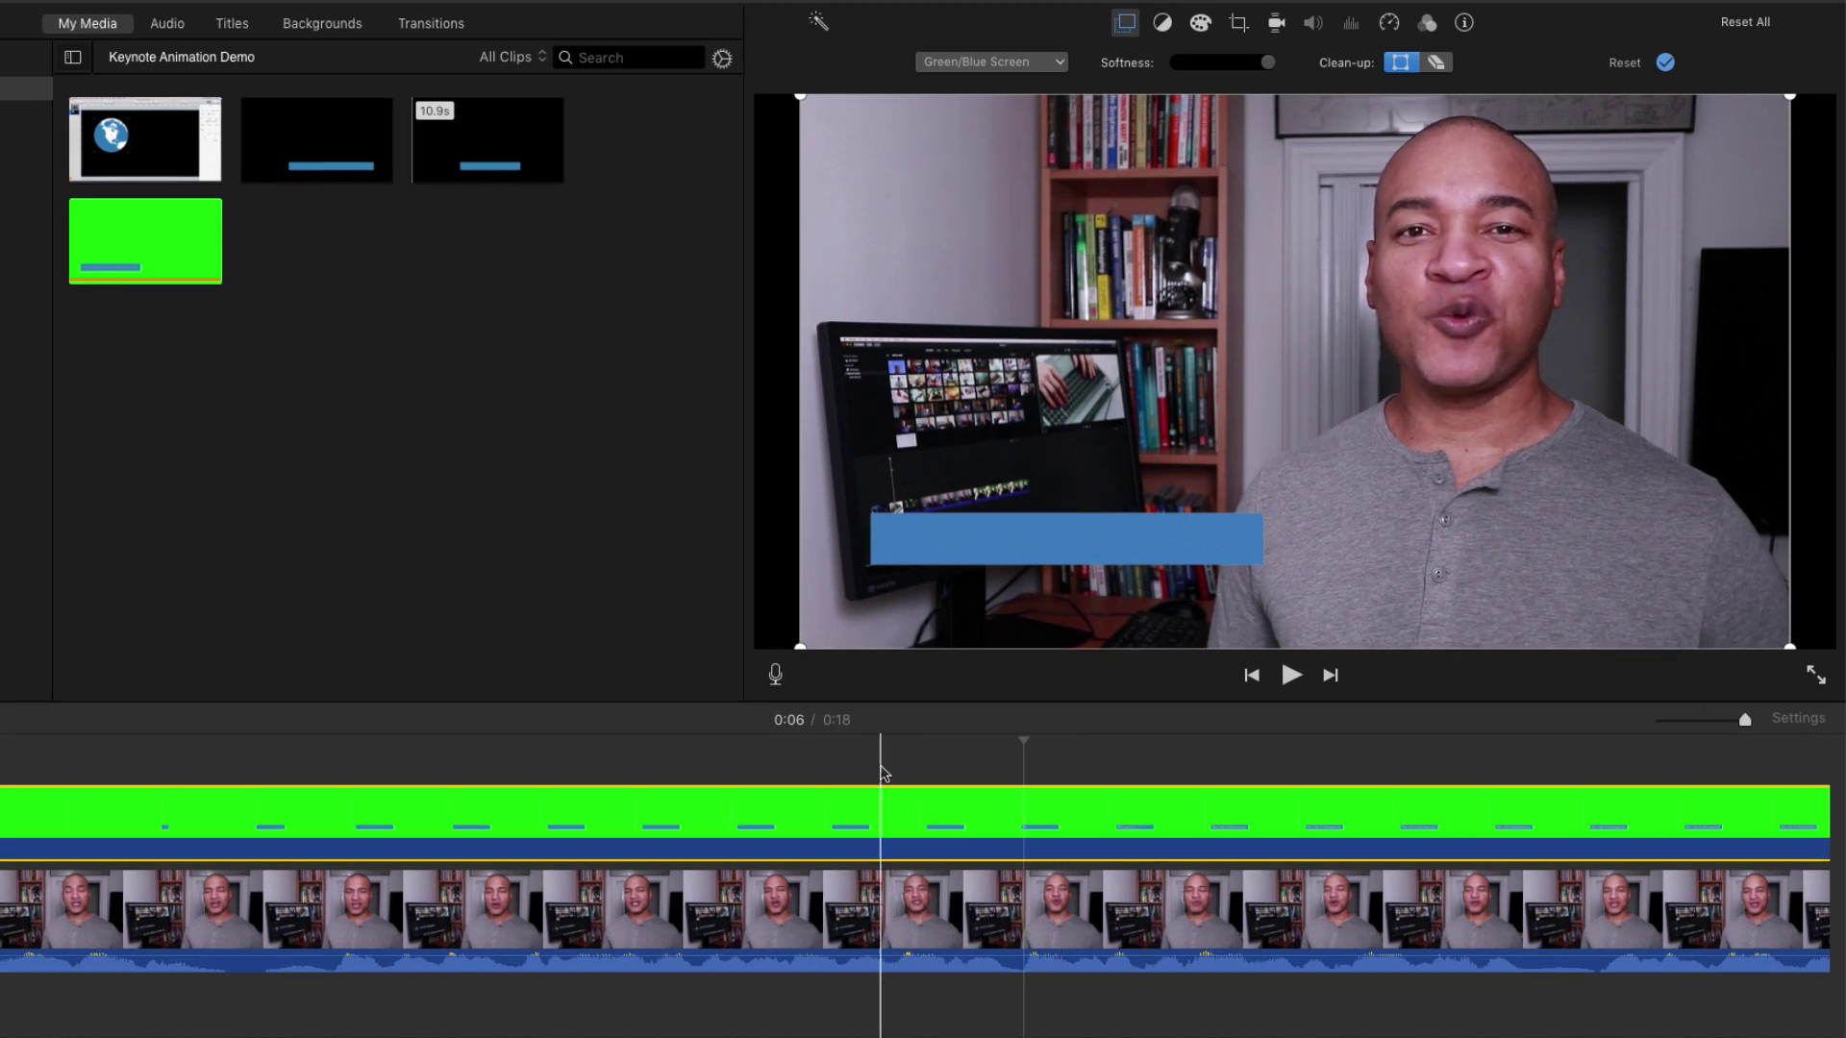
pyautogui.press('space')
pyautogui.press('space')
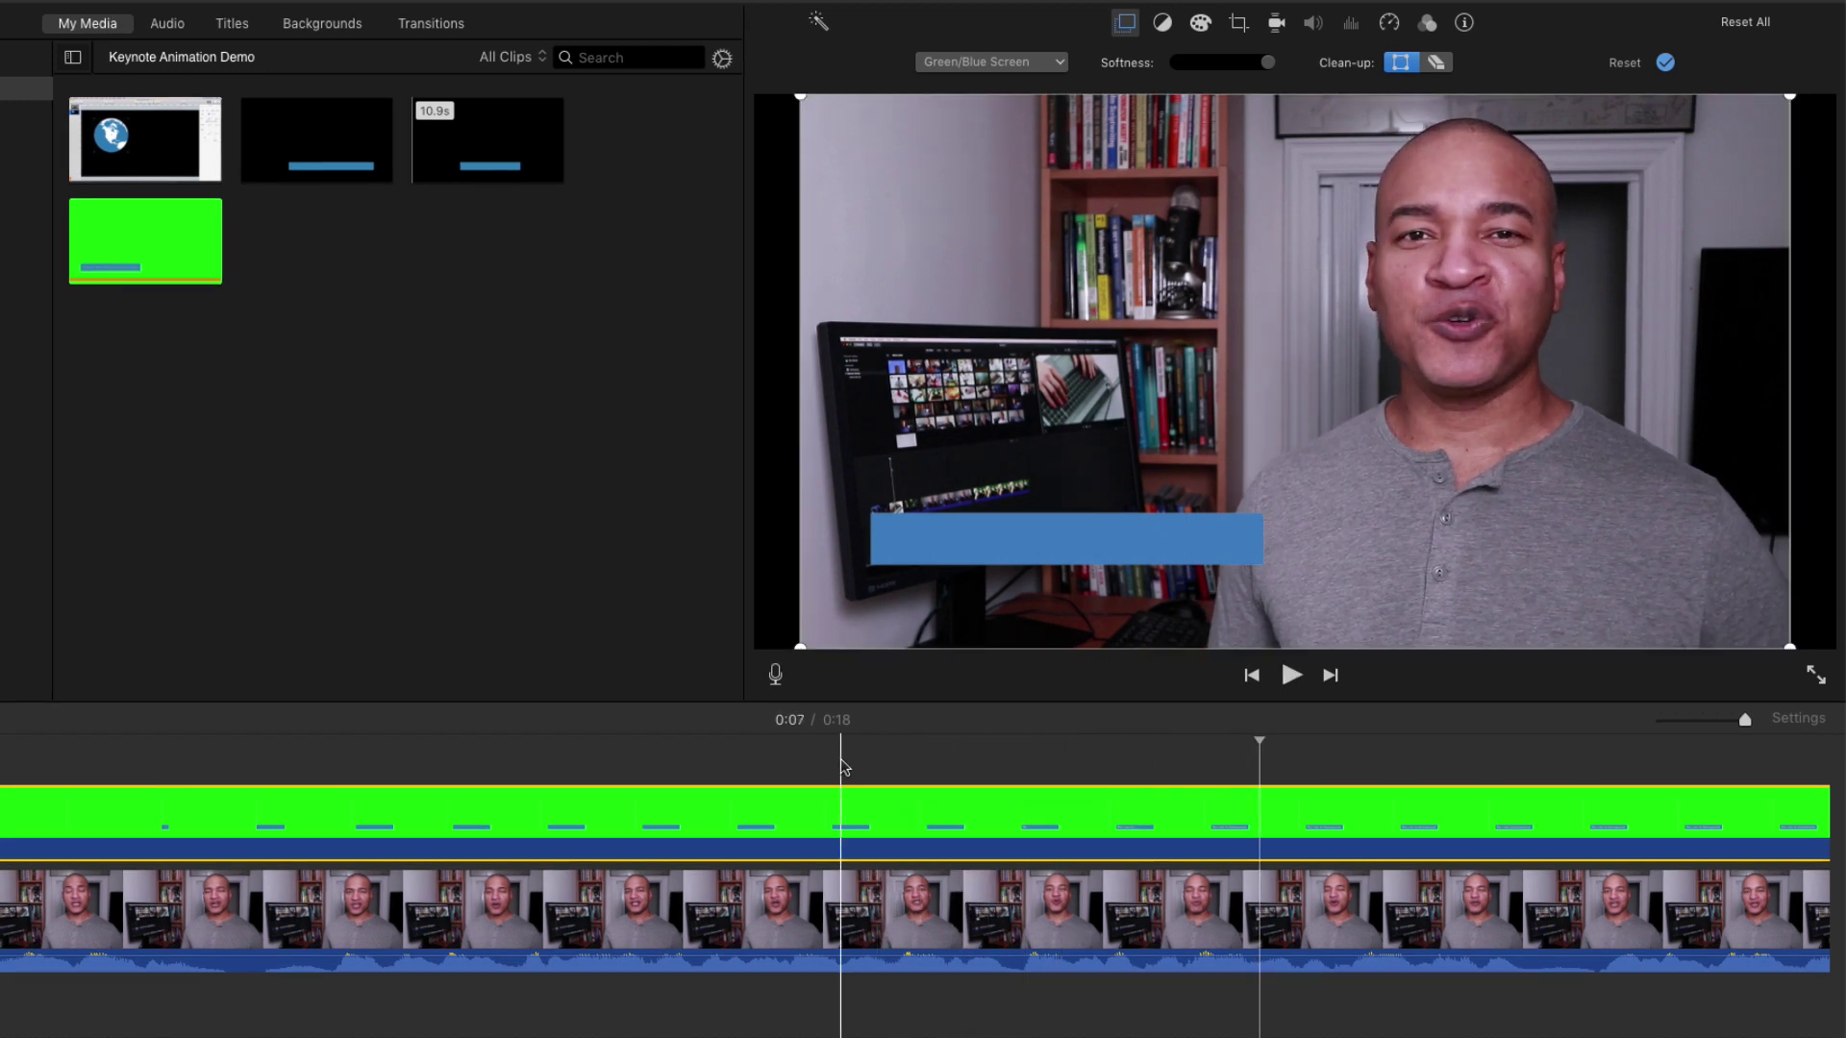
pyautogui.press('space')
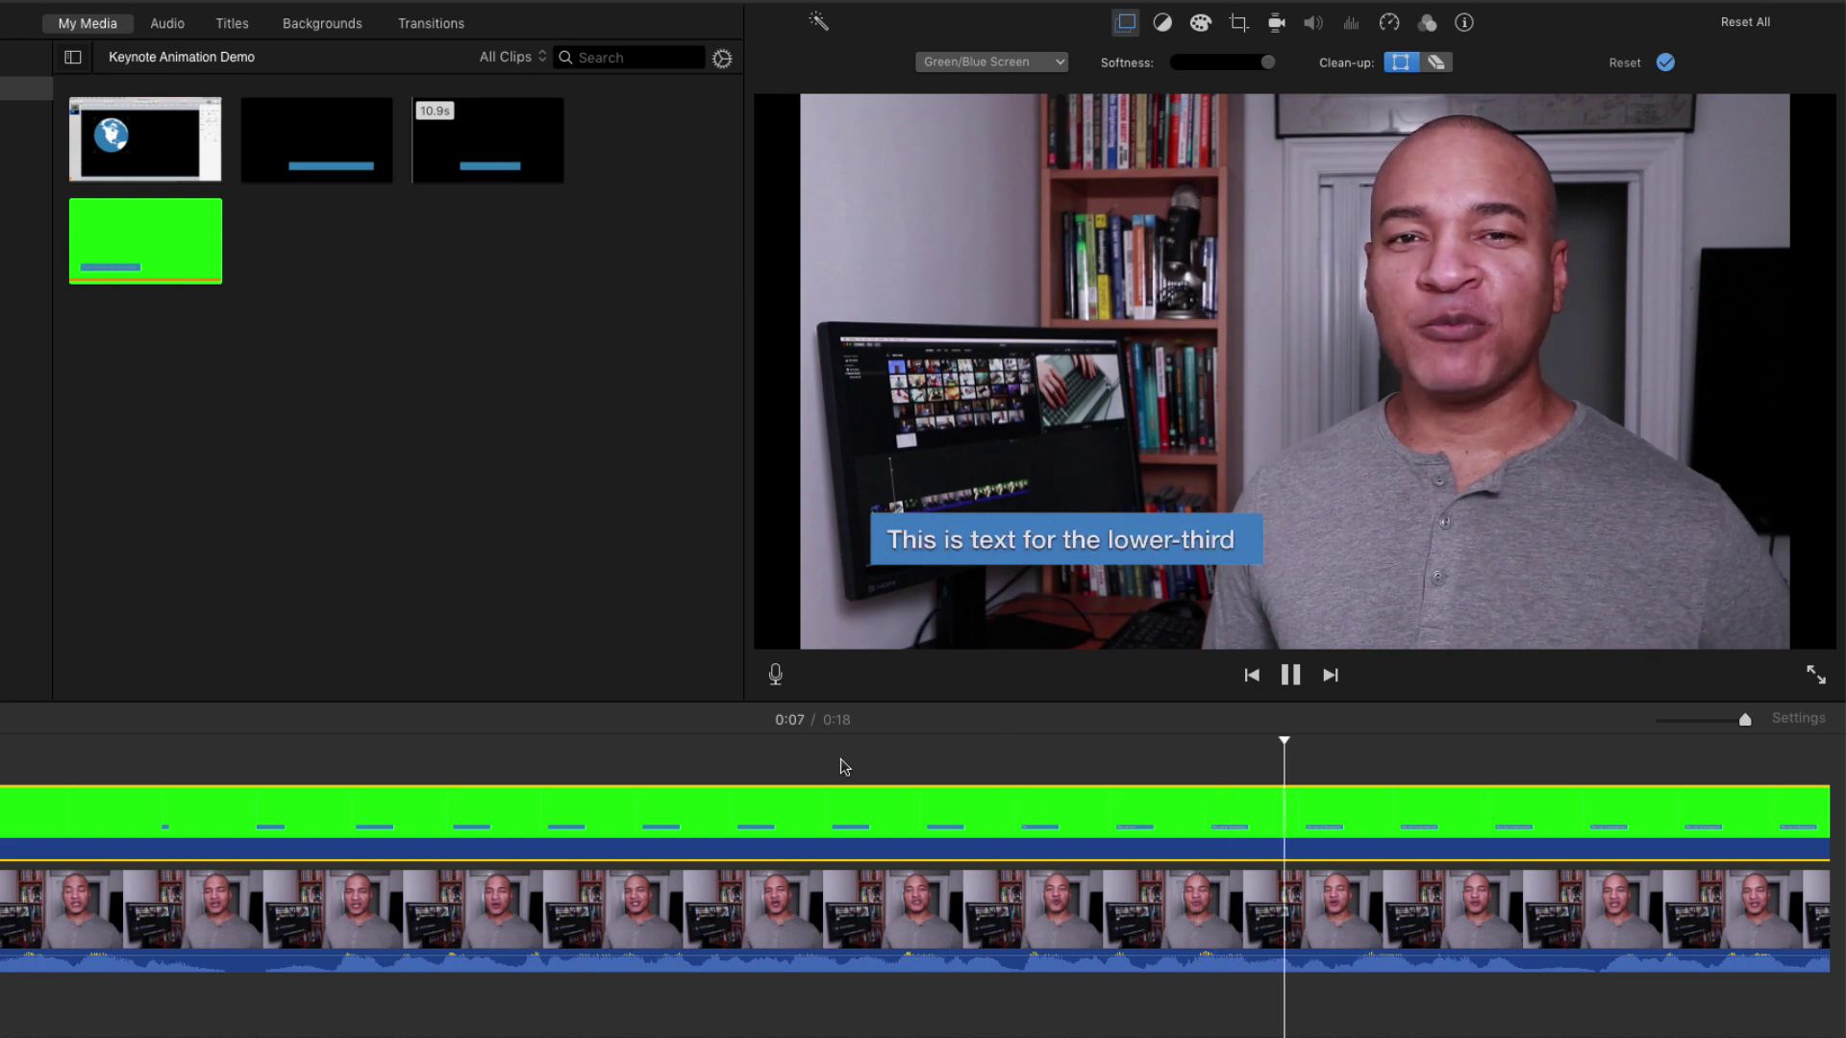